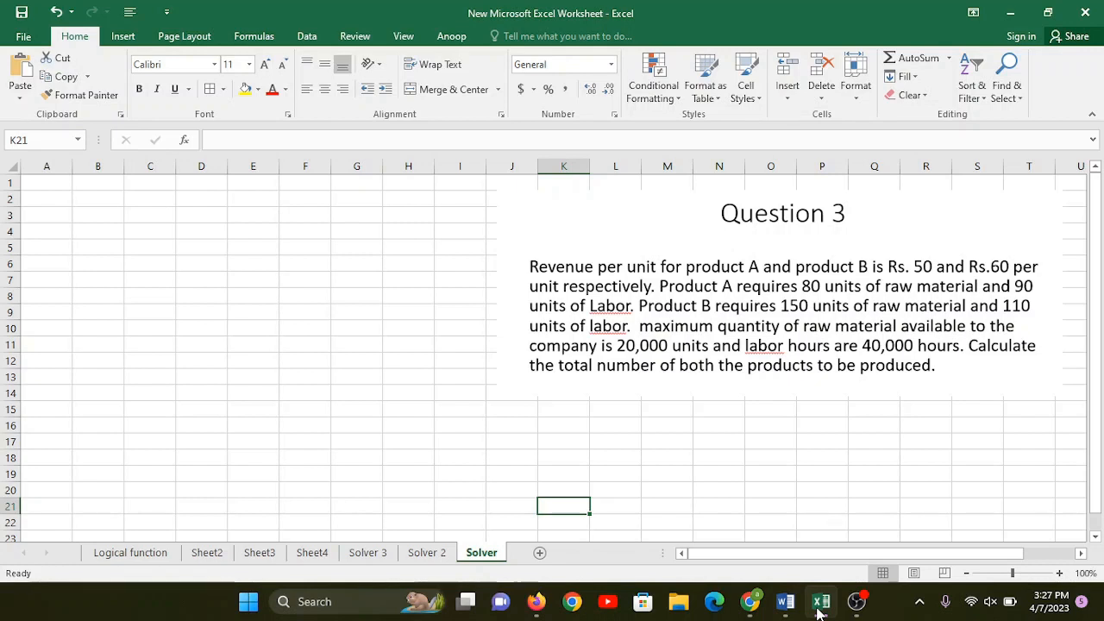
Enter the column headings Product A in C6 and Product B in D6.
left_click(126, 267)
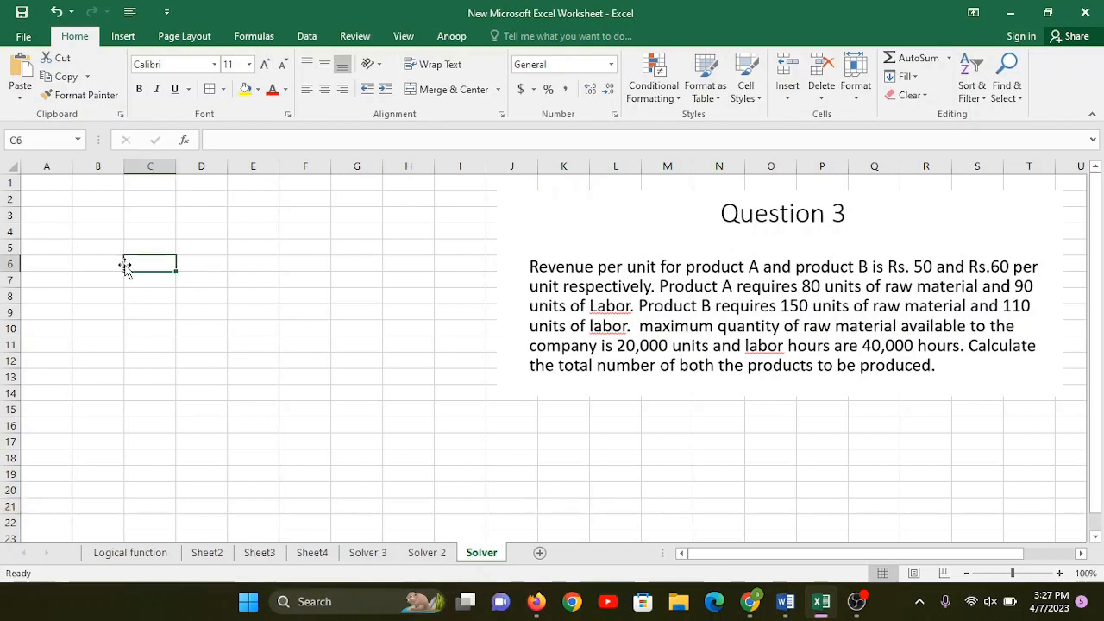
type("Produ")
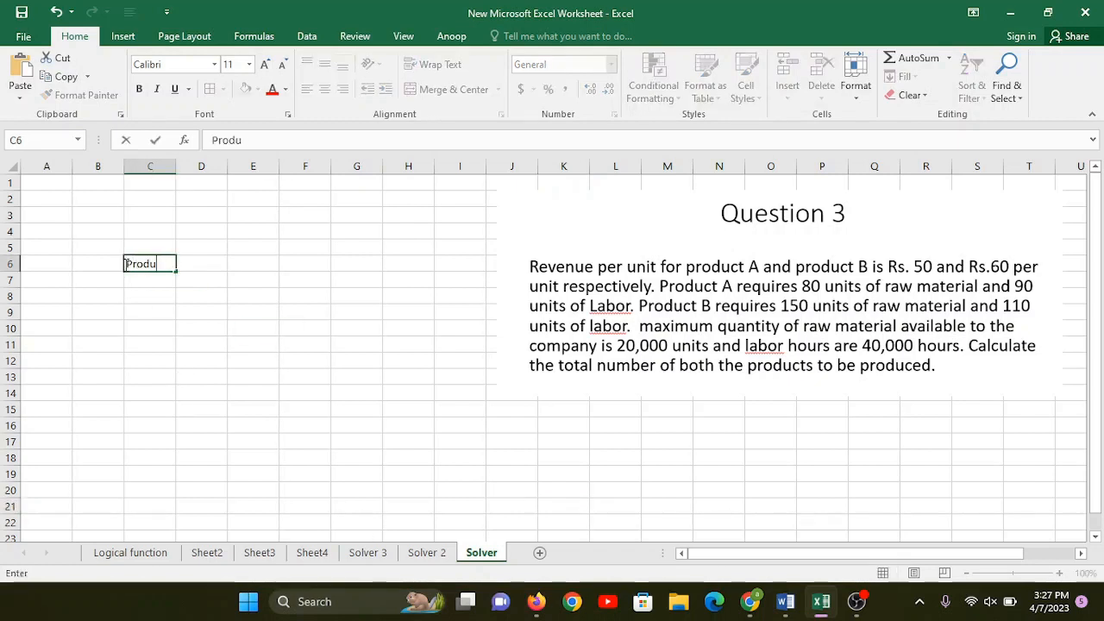
type("ct A")
key("Tab")
type("Pro")
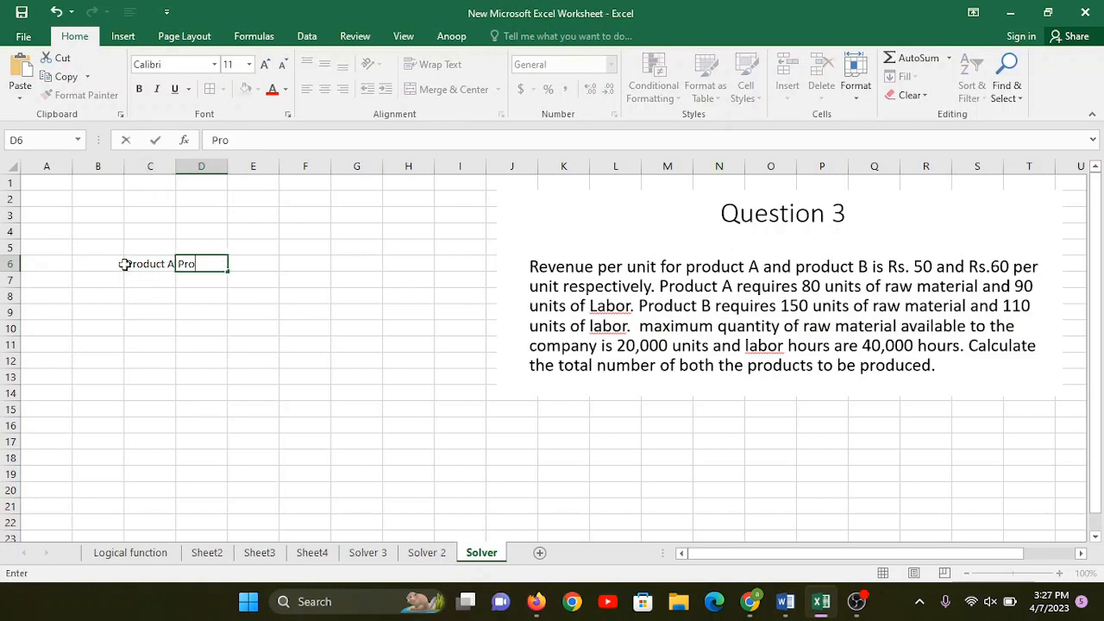
type("duct B")
key("Return")
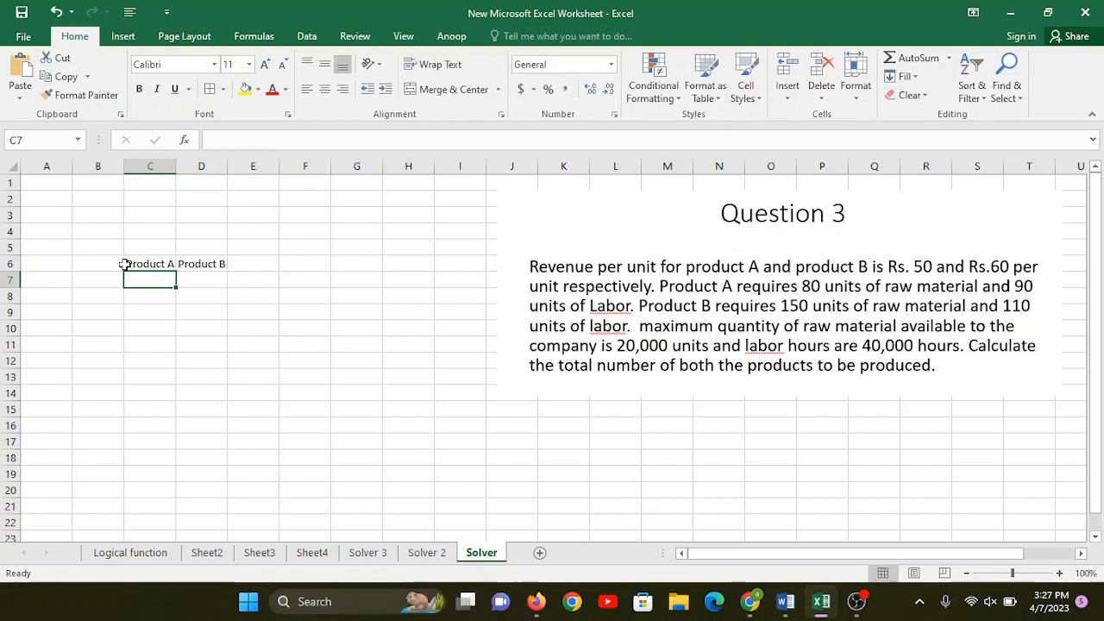
Add a Revenue row in row 7 with 50 for Product A and 60 for Product B.
left_click(102, 280)
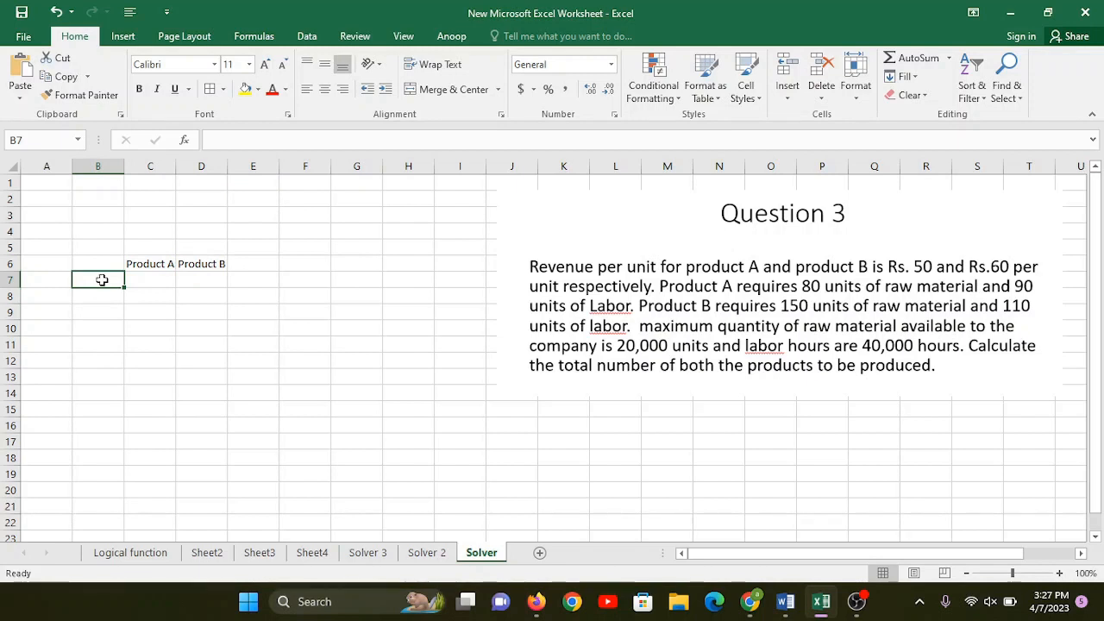
type("Revenue")
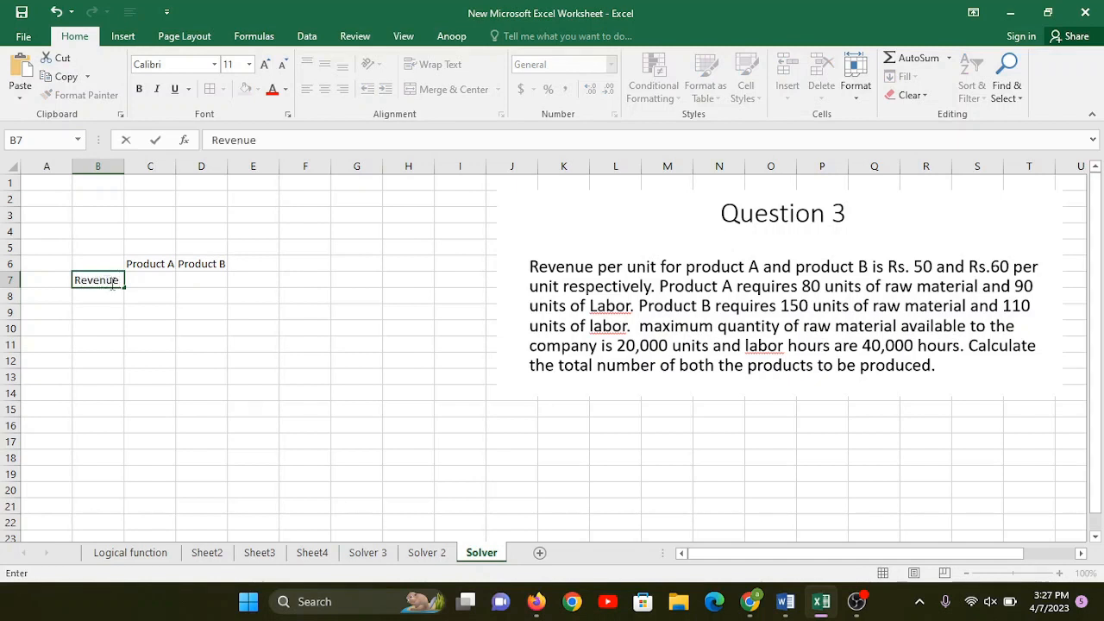
left_click(147, 278)
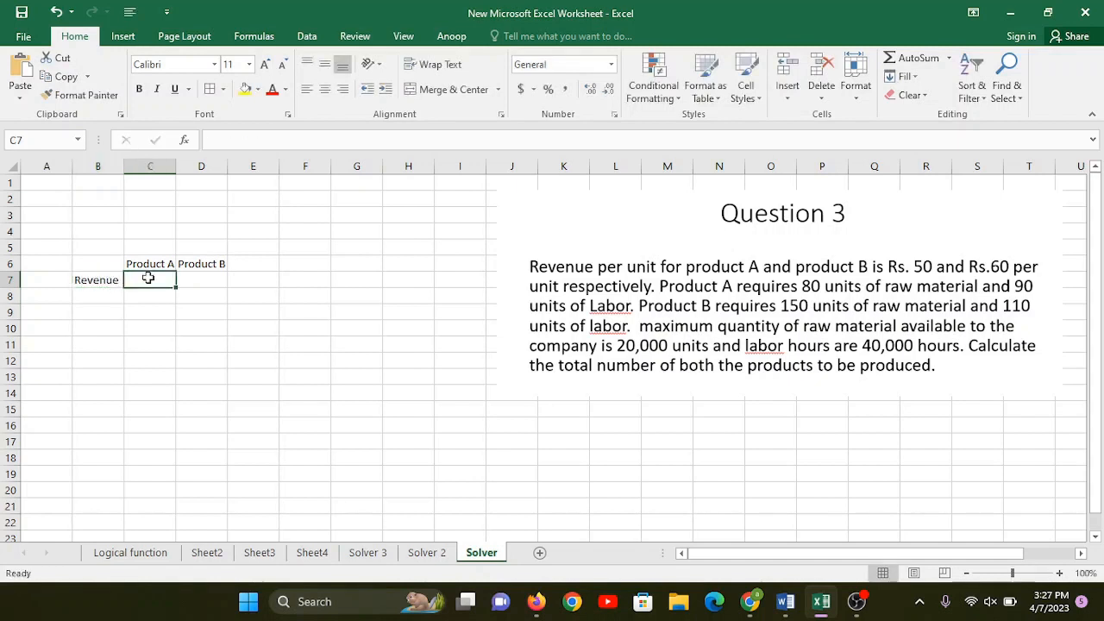
type("50")
key("Tab")
type("60")
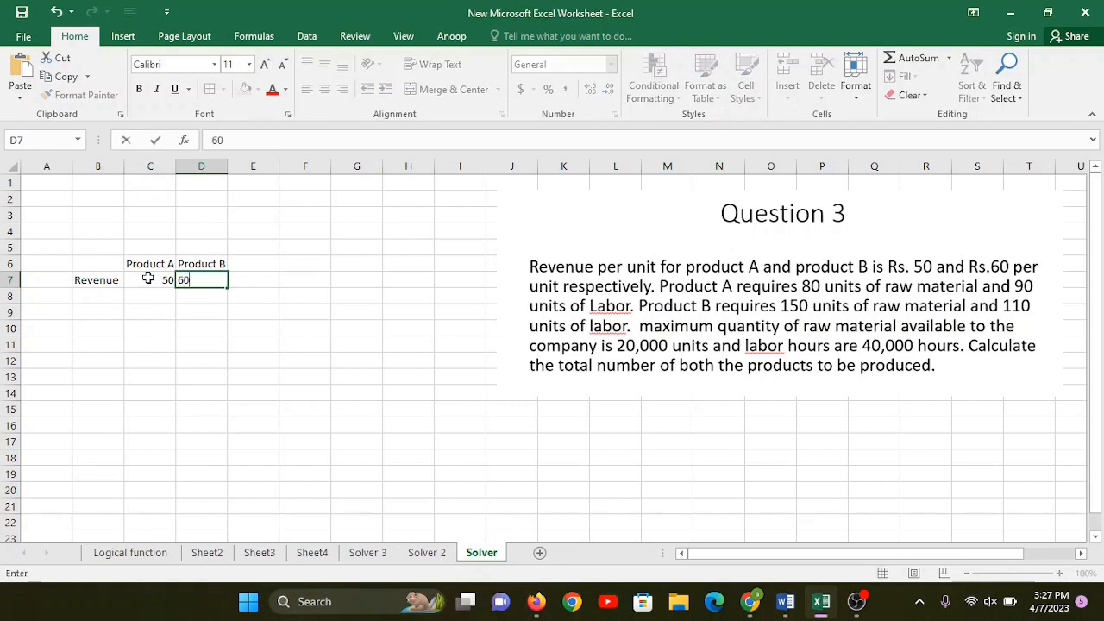
key("Return")
key("Left")
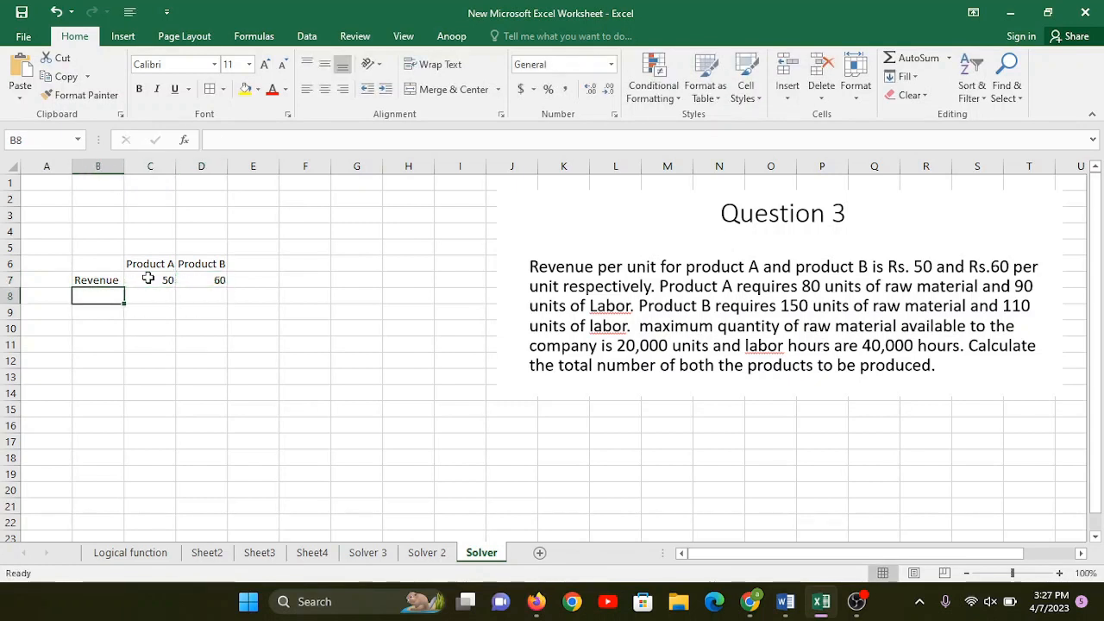
Enter the row labels Requirment, Raw Material and Labour in B8:B10 and widen column B to fit them.
type("Req")
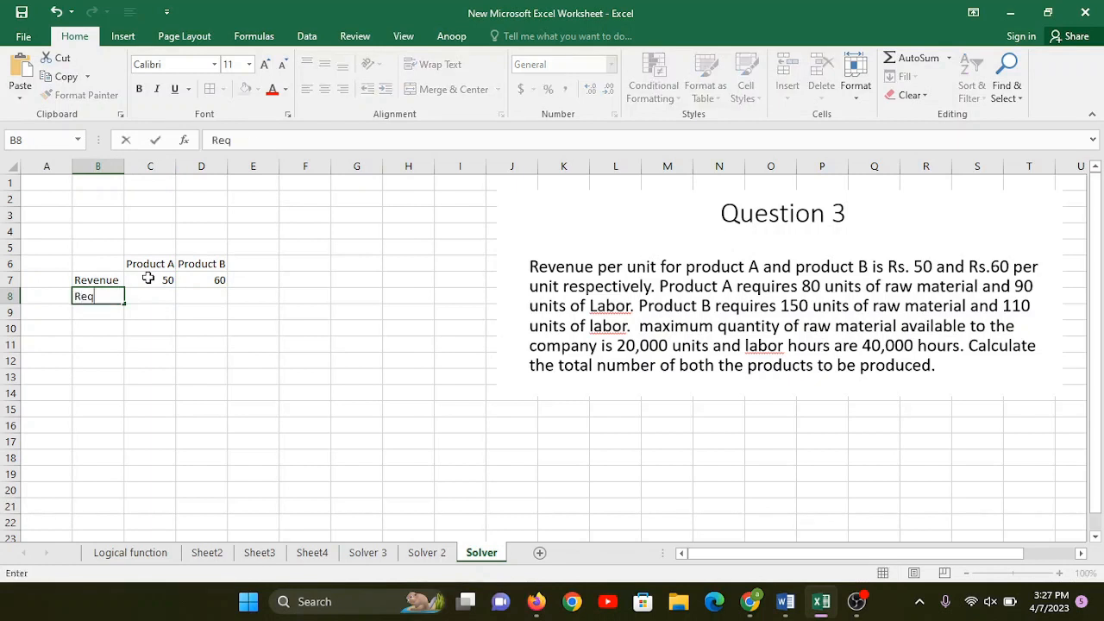
type("uirment")
key("Return")
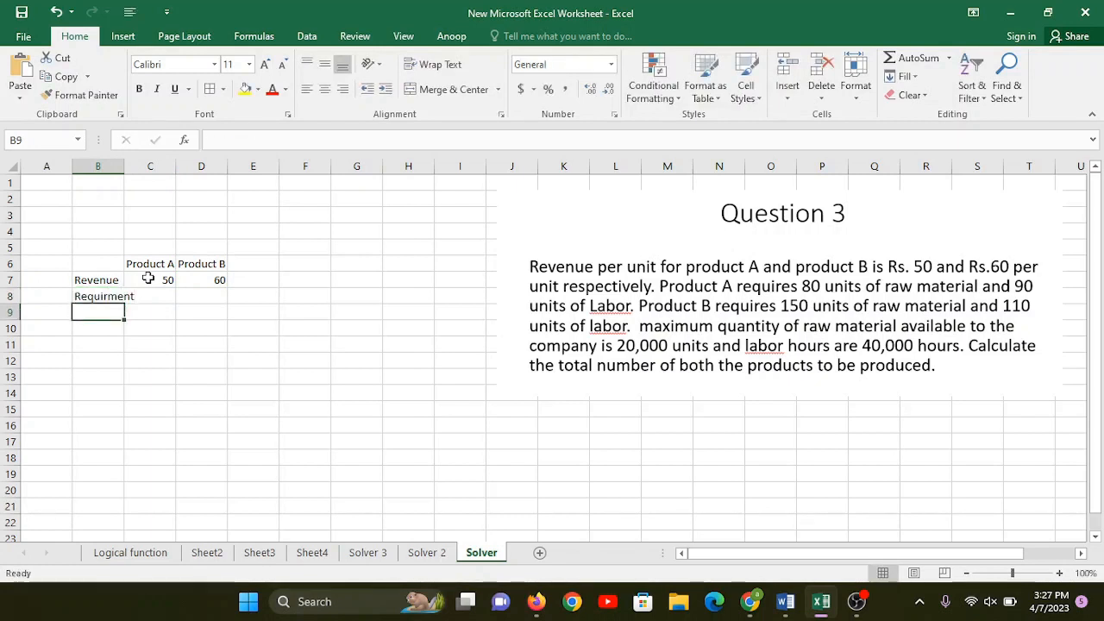
type("Ra")
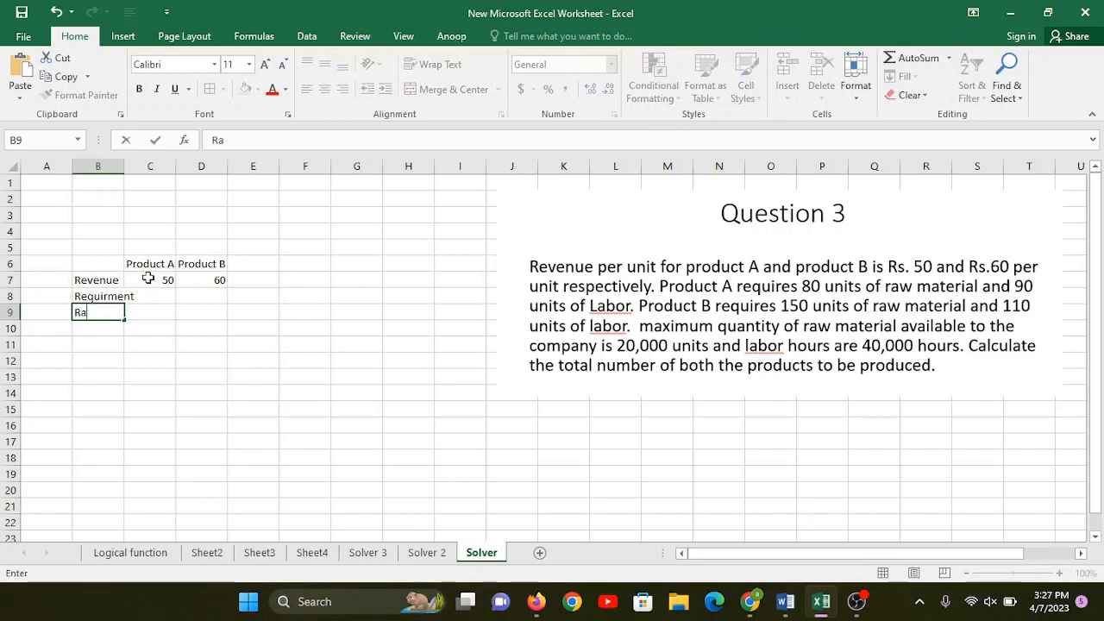
type("w Material")
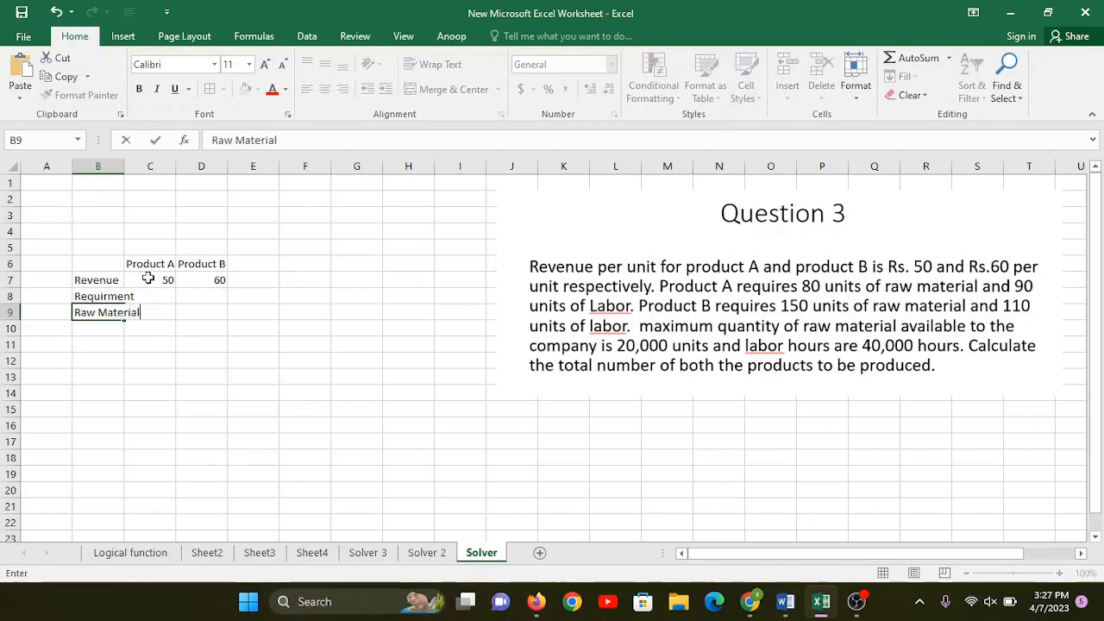
key("Return")
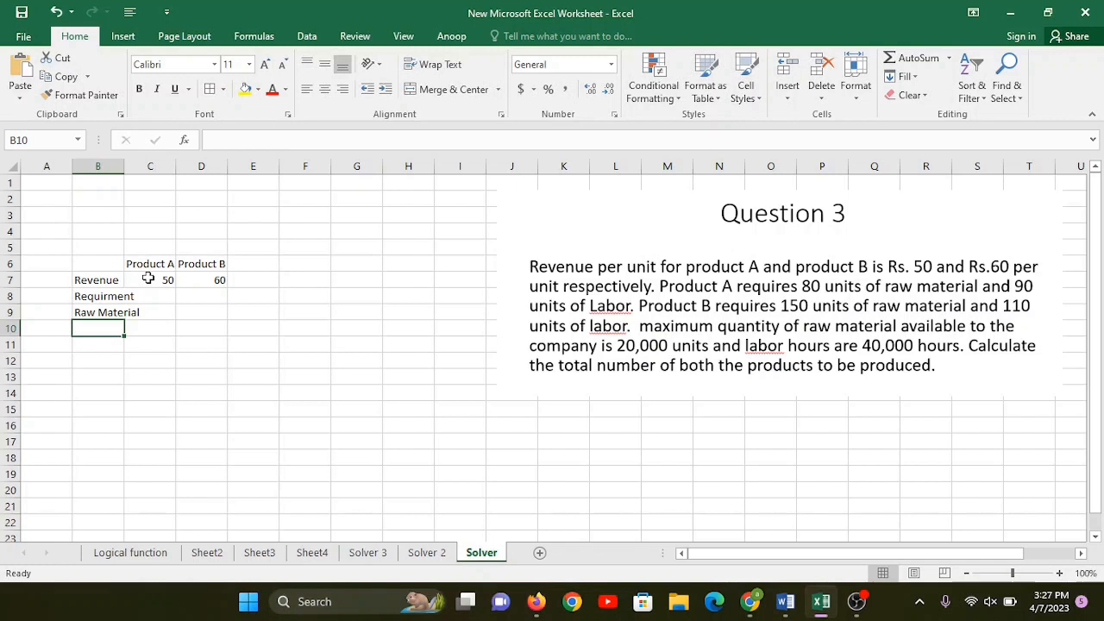
type("Labour")
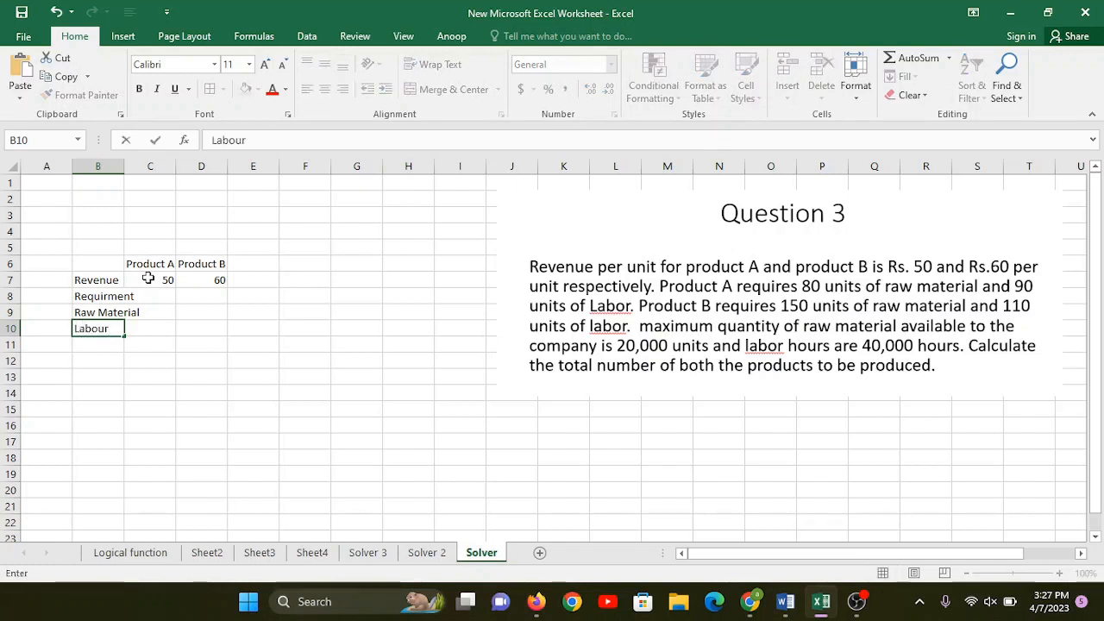
left_click(143, 313)
double_click(125, 164)
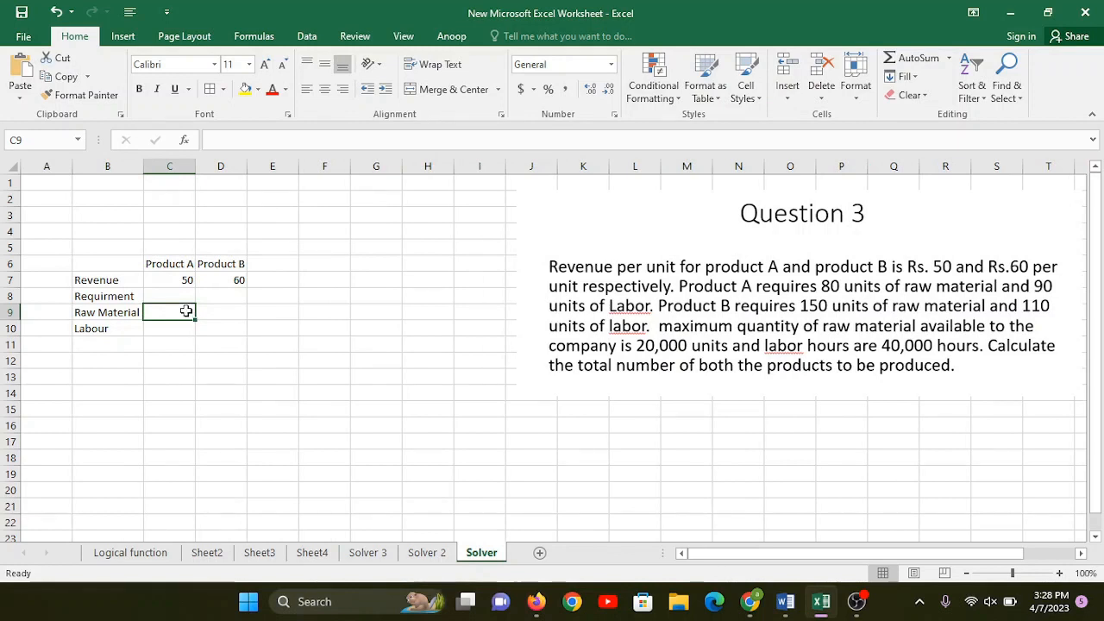
Enter Product A's requirements: 80 for raw material in C9 and 90 for labour in C10.
type("80")
key("Return")
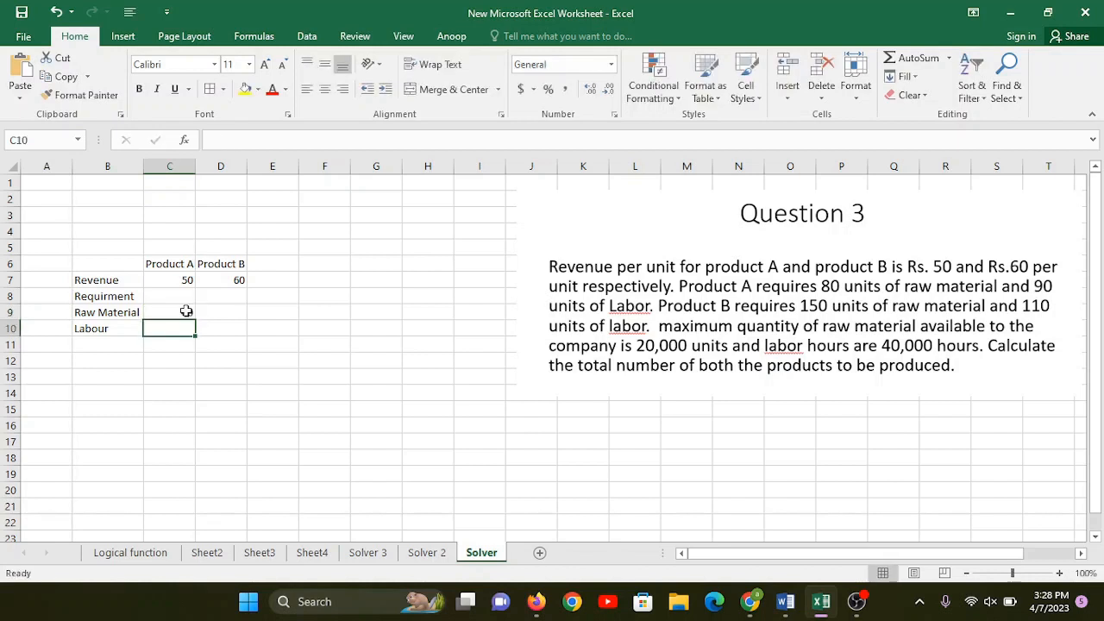
type("90")
key("Tab")
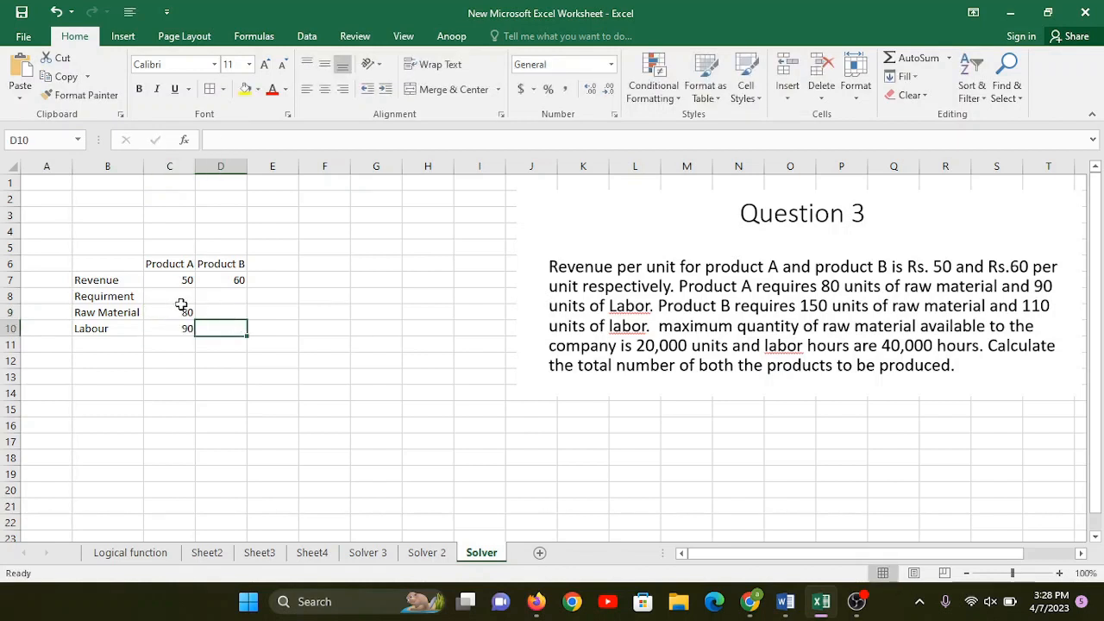
left_click(171, 261)
left_click(172, 312)
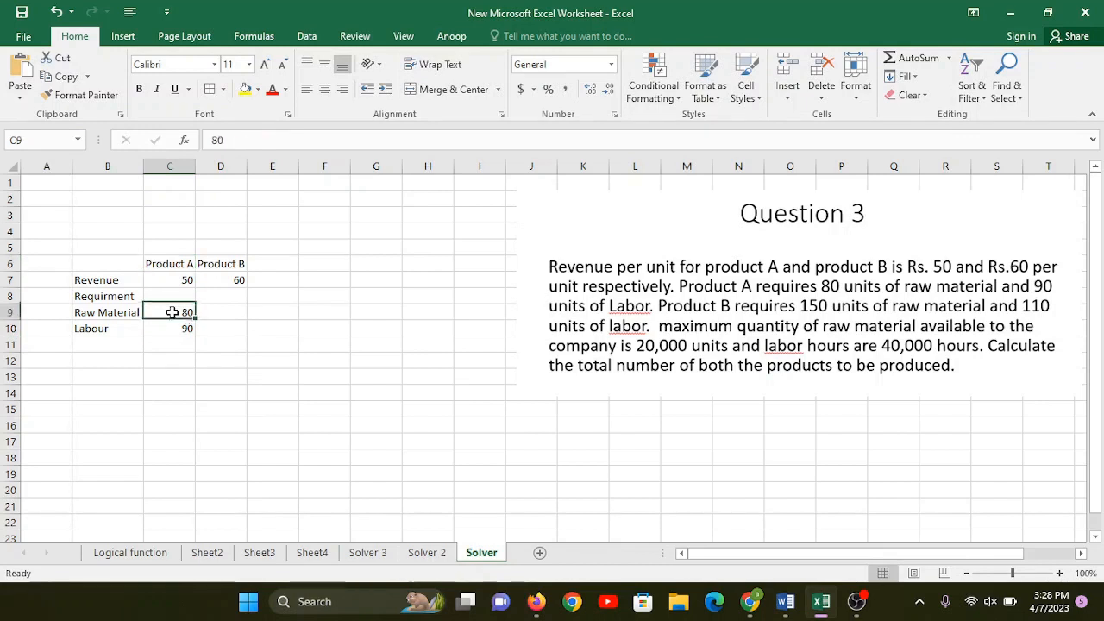
left_click(172, 330)
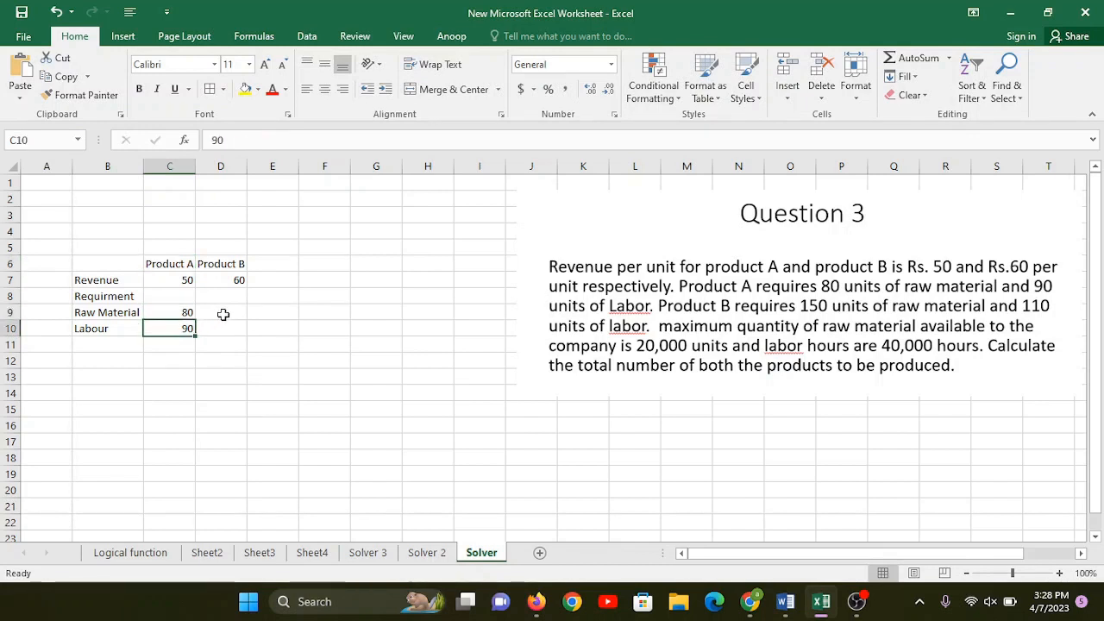
Enter Product B's requirements: 150 for raw material in D9 and 110 for labour in D10.
left_click(223, 313)
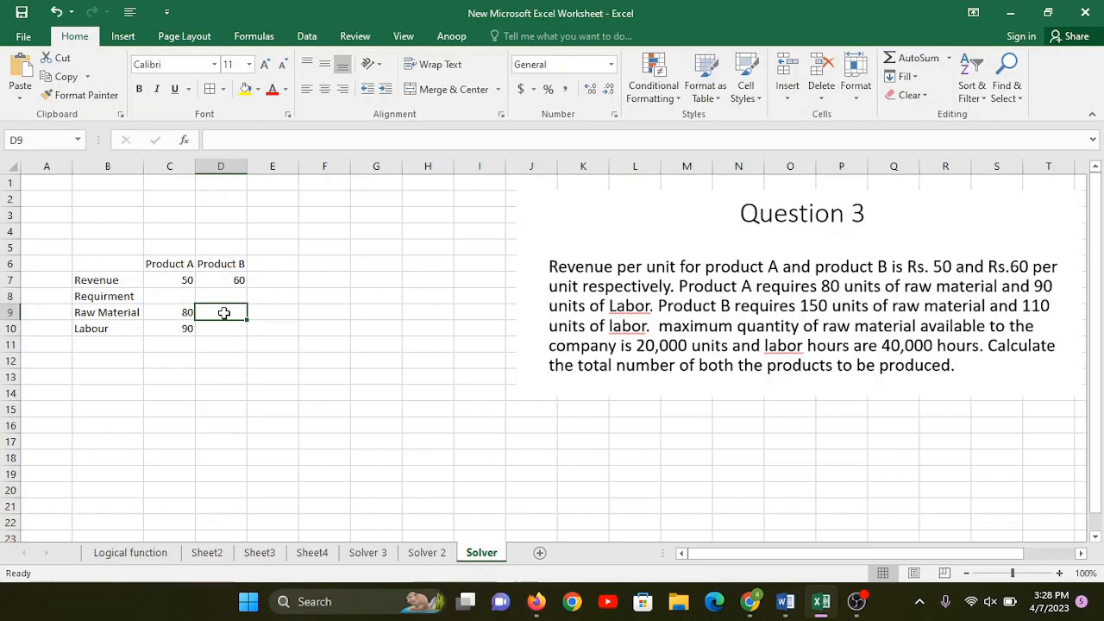
type("150")
key("Return")
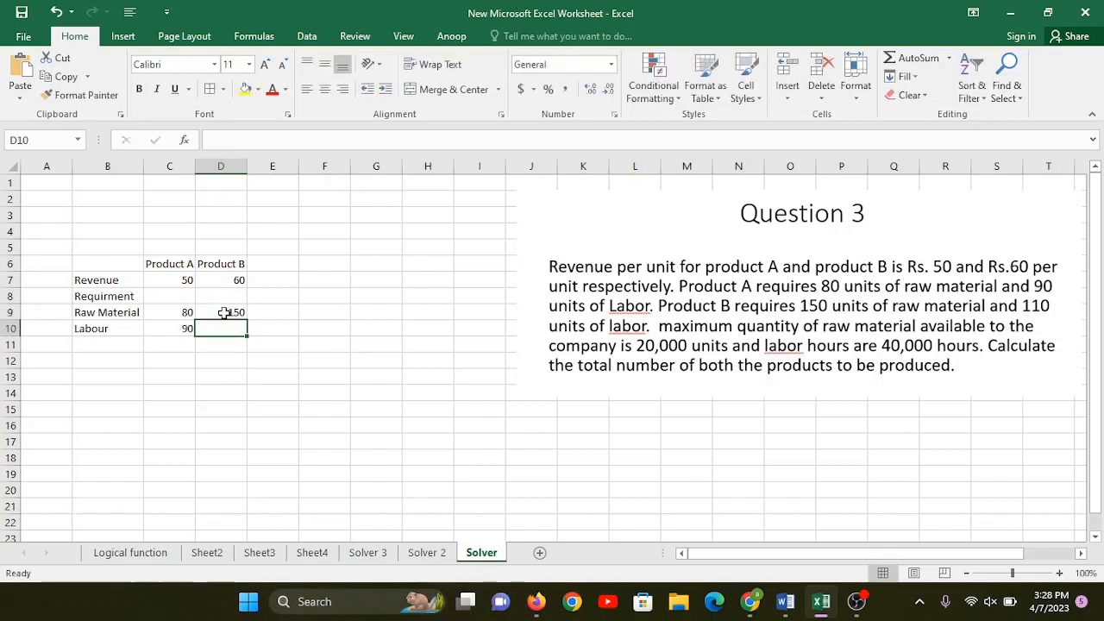
type("110")
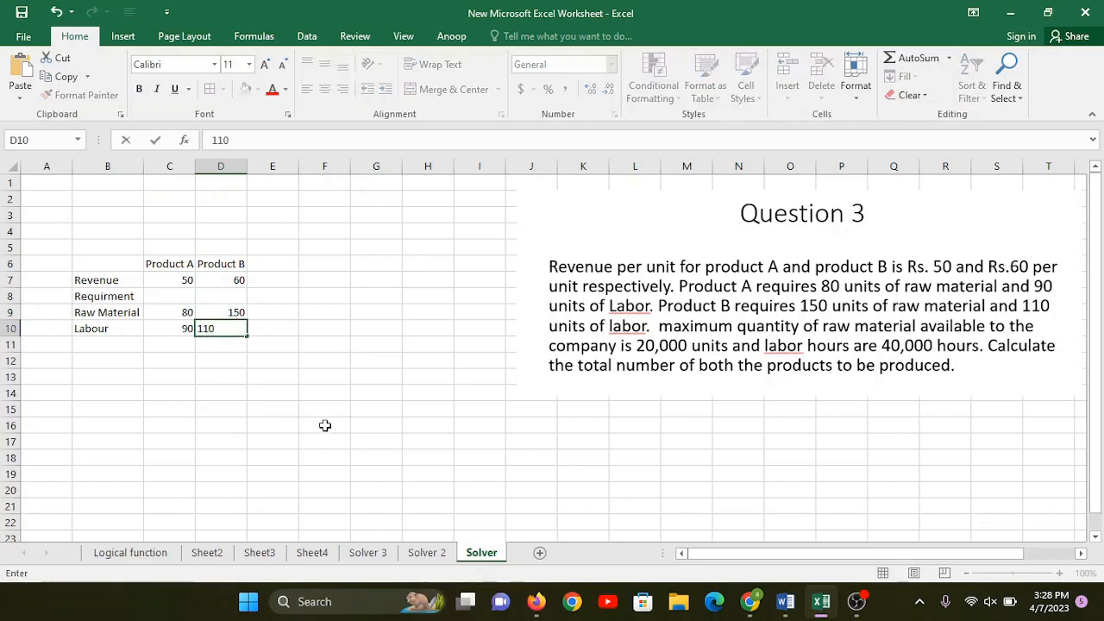
left_click(366, 422)
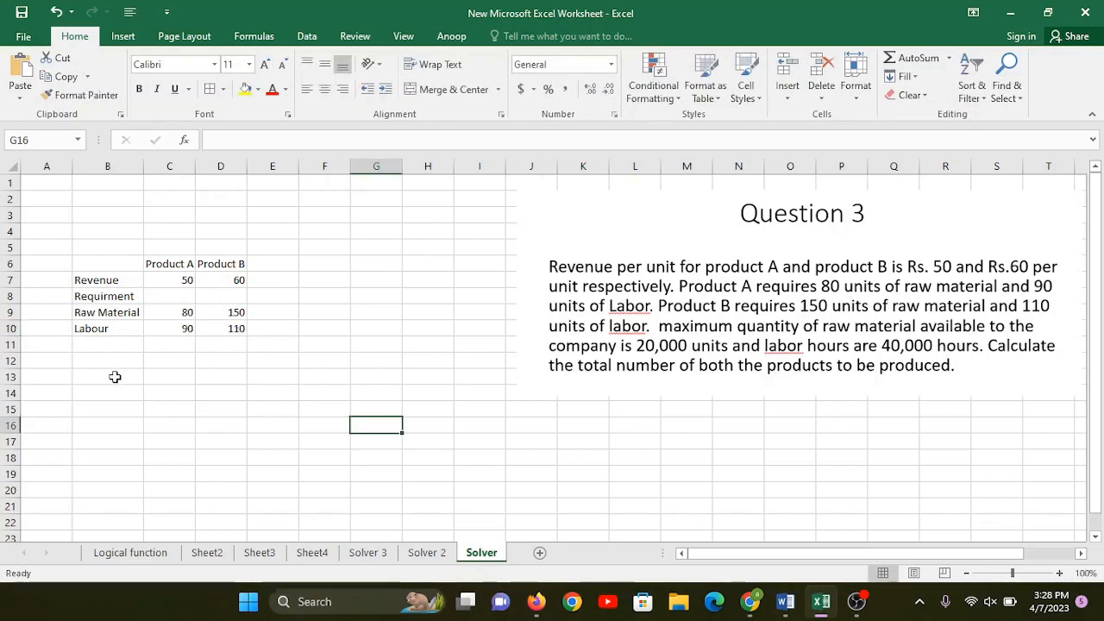
left_click(90, 358)
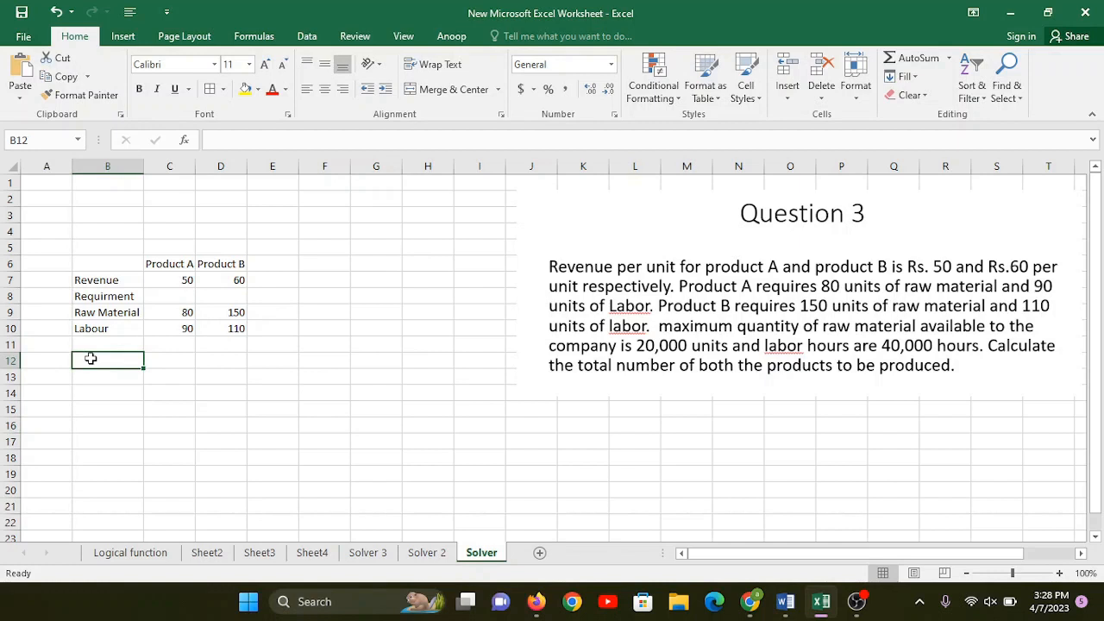
Add the heading Availability in F8 and widen column F to fit it.
left_click(335, 294)
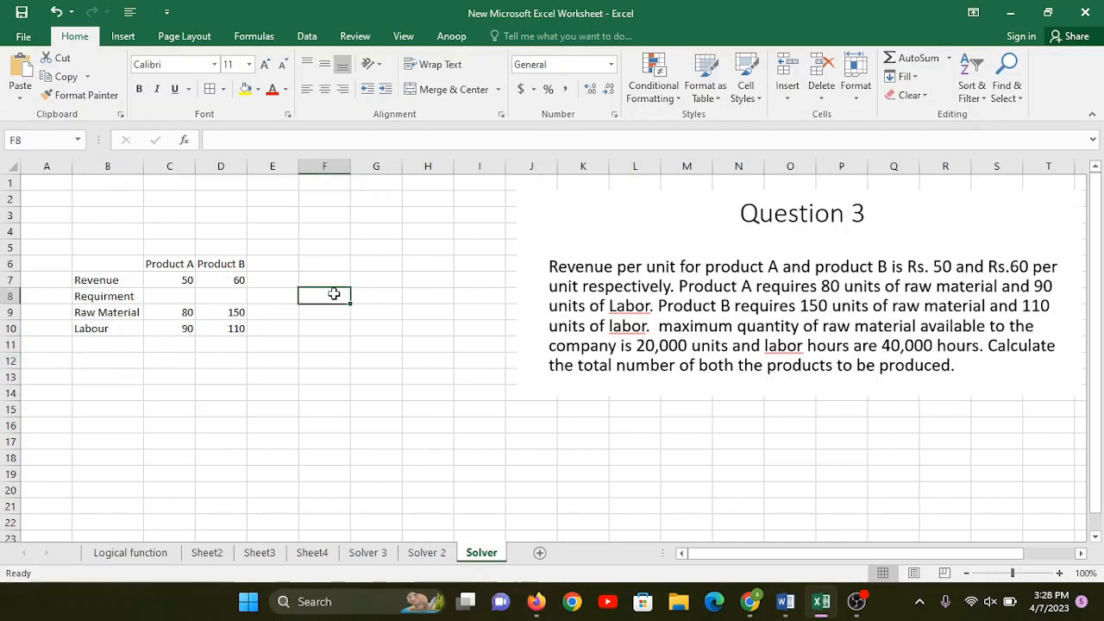
type("Availabil")
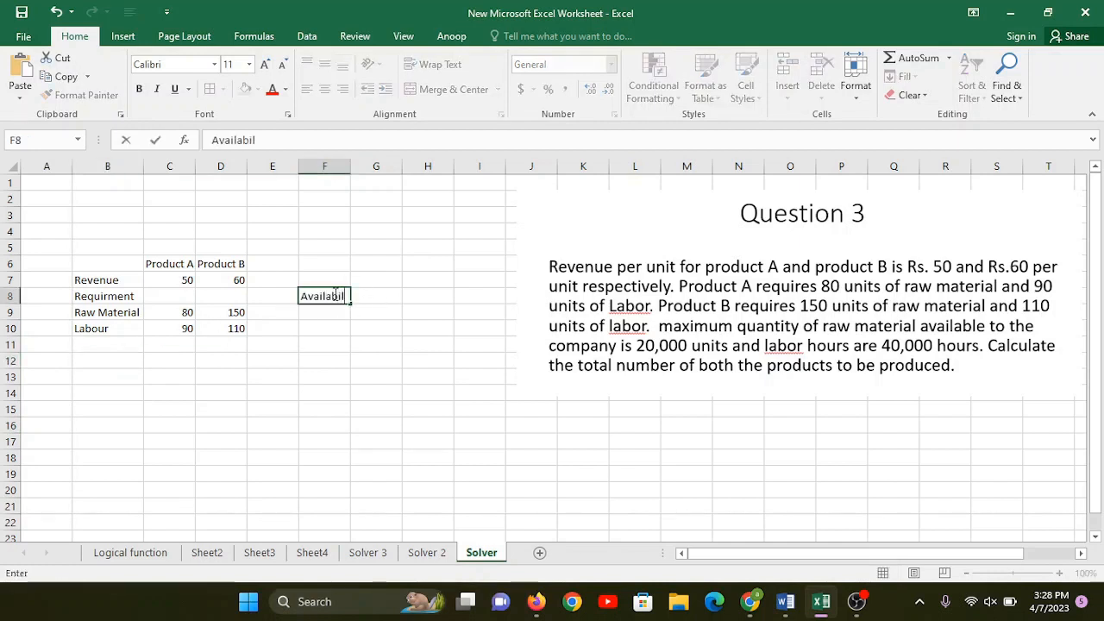
type("ity")
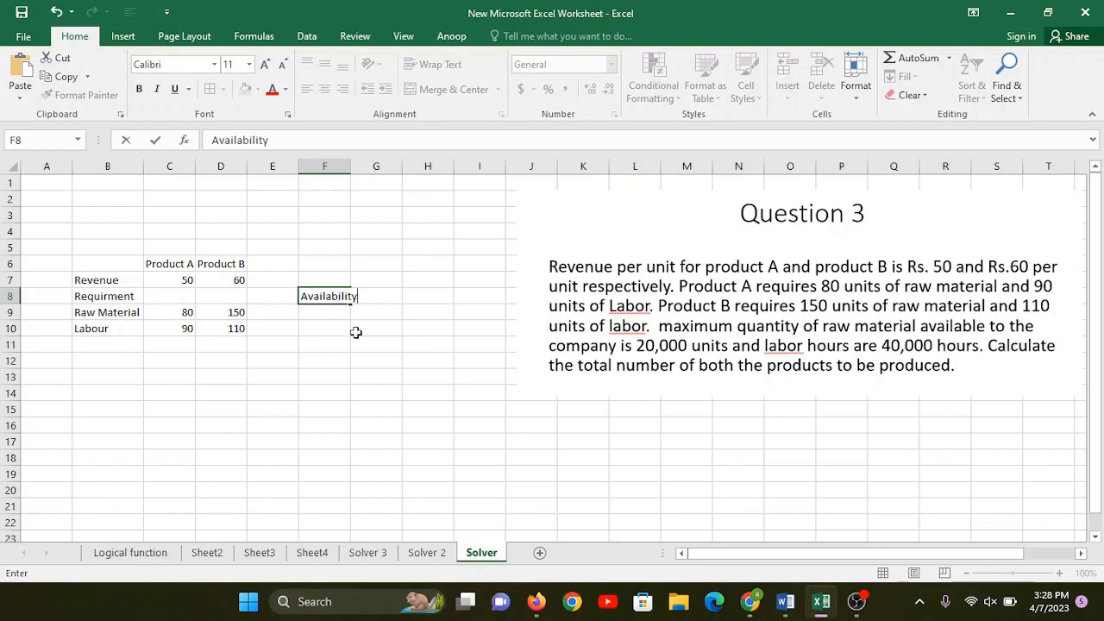
double_click(352, 167)
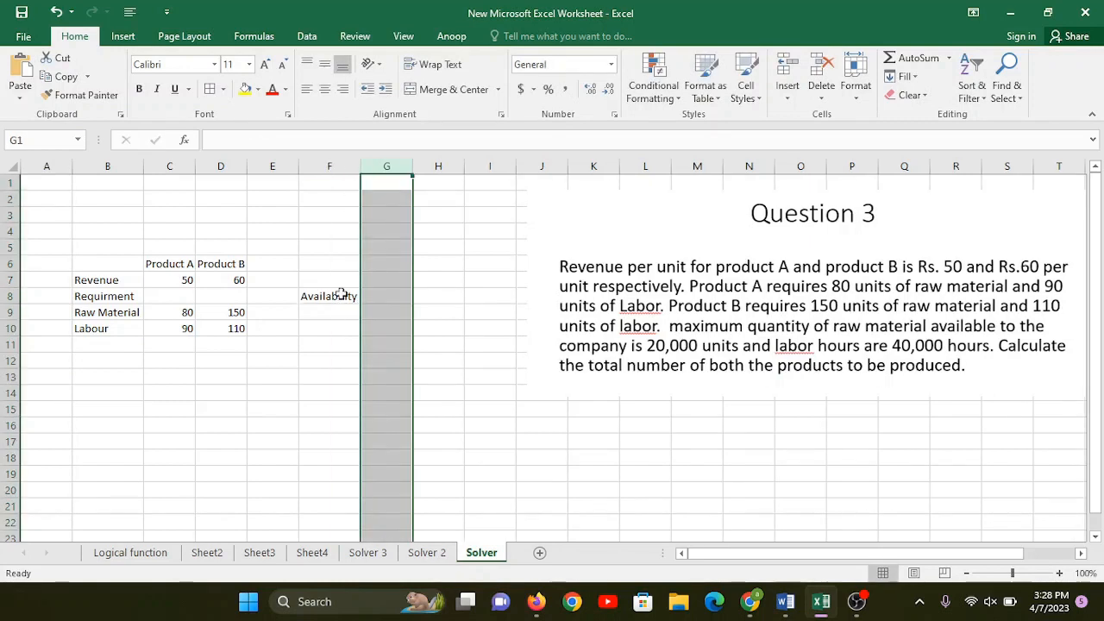
Enter the available quantities under Availability: 20000 for raw material in F9 and 40000 for labour in F10.
left_click(340, 314)
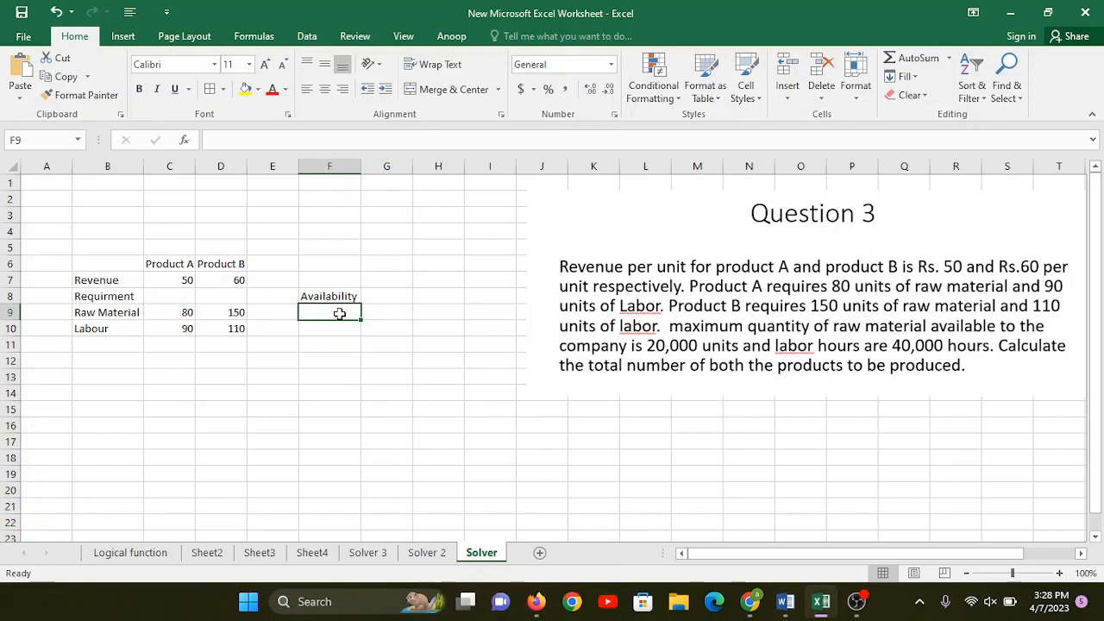
type("20000")
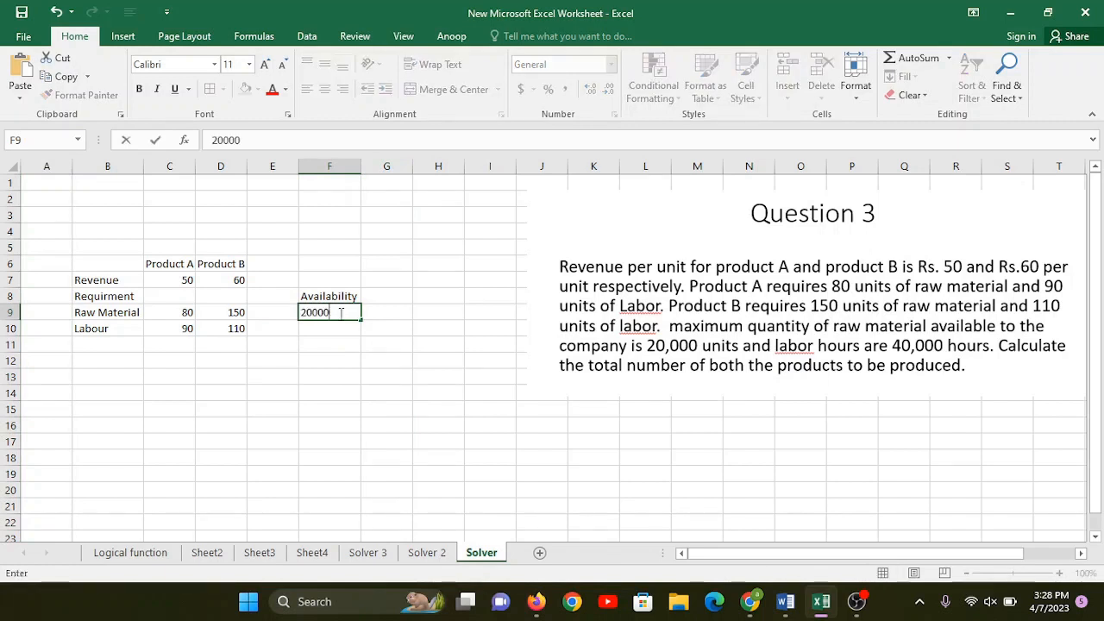
key("Return")
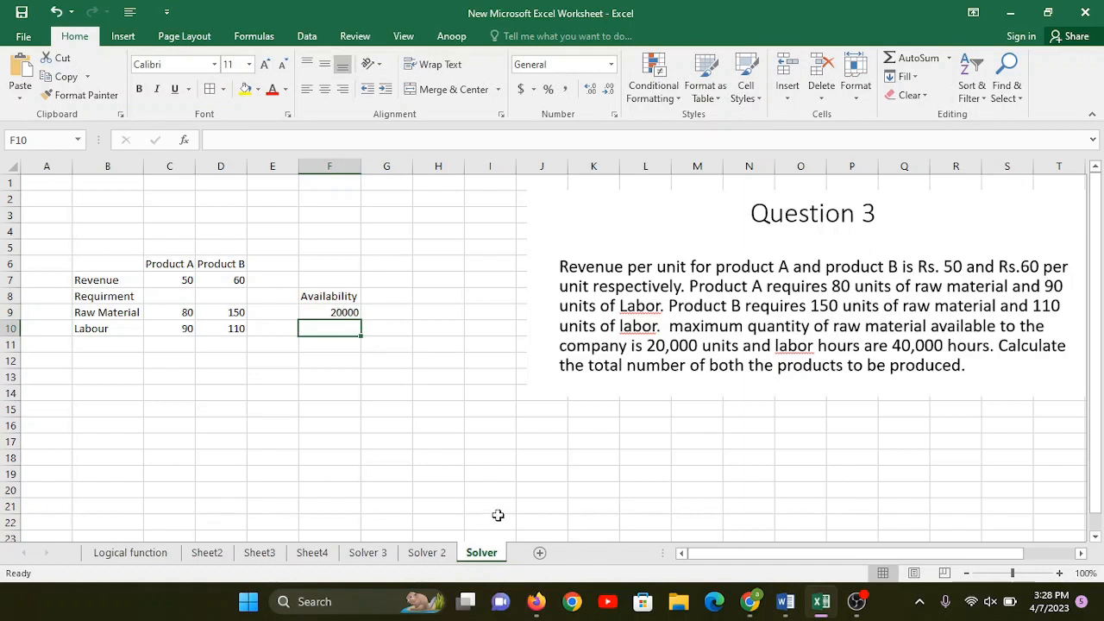
type("40000")
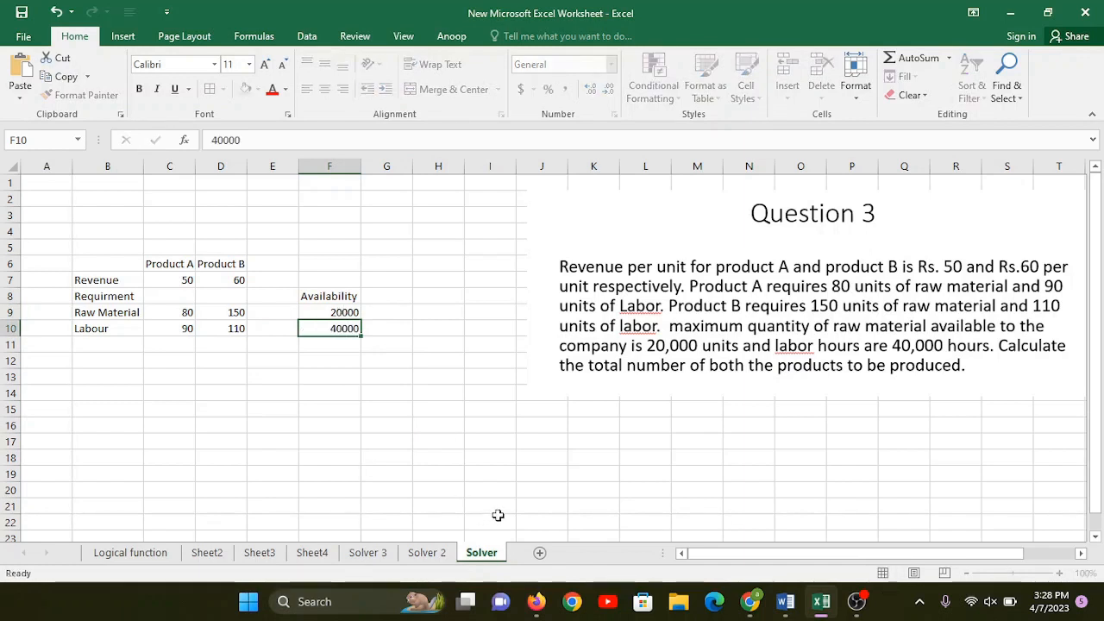
key("Return")
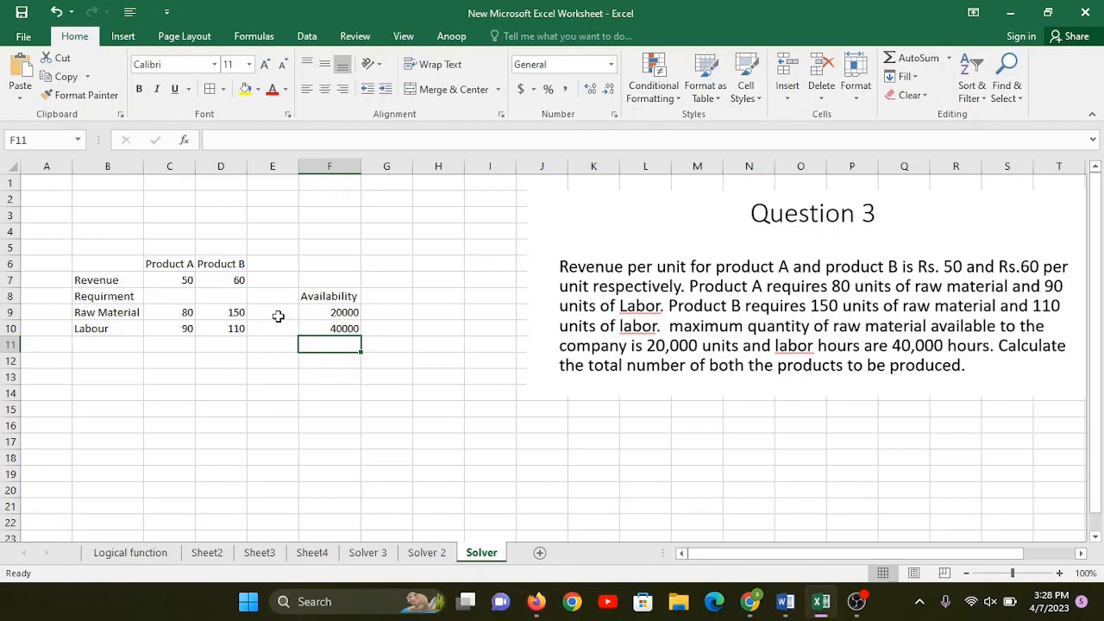
left_click(388, 297)
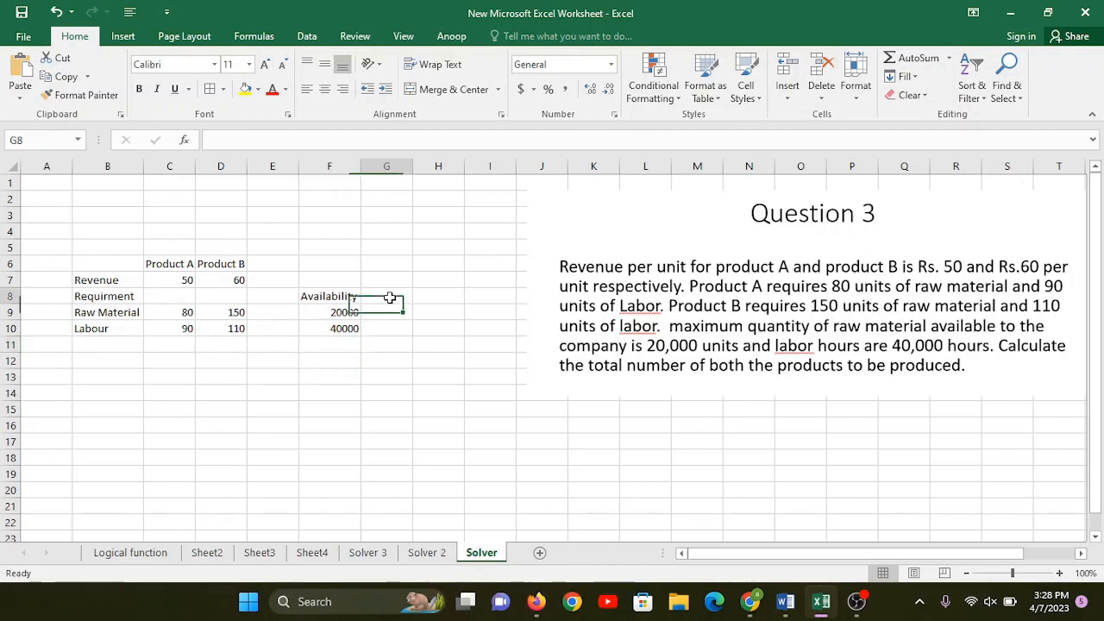
Enter the label Optimum mix of production in B12 and the text A + B in C13.
left_click(132, 363)
type("Opti")
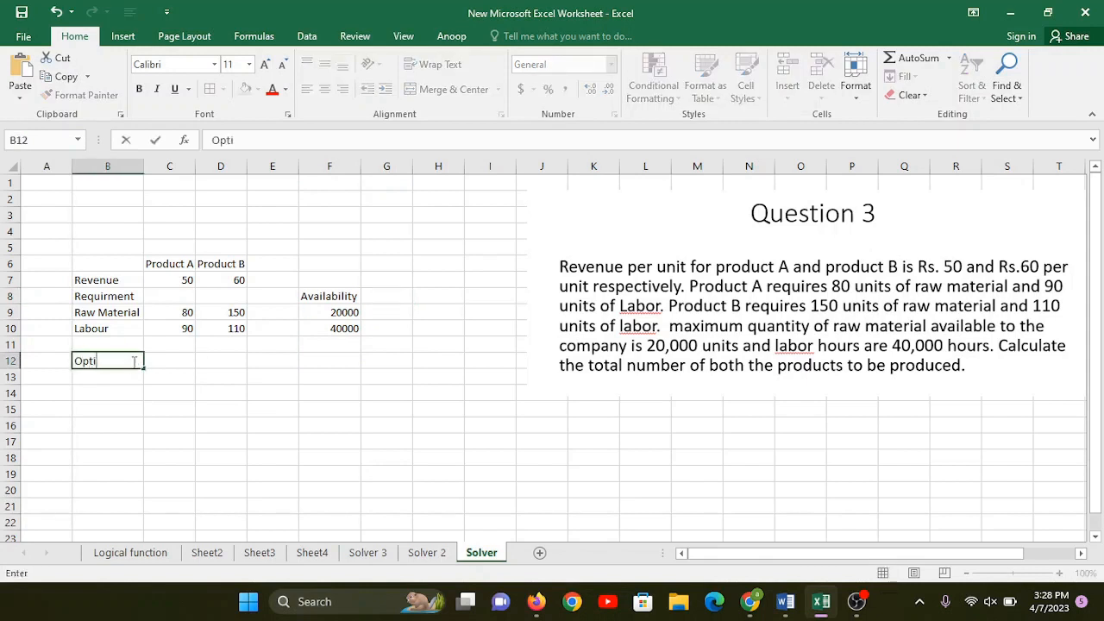
type("mum mix of ")
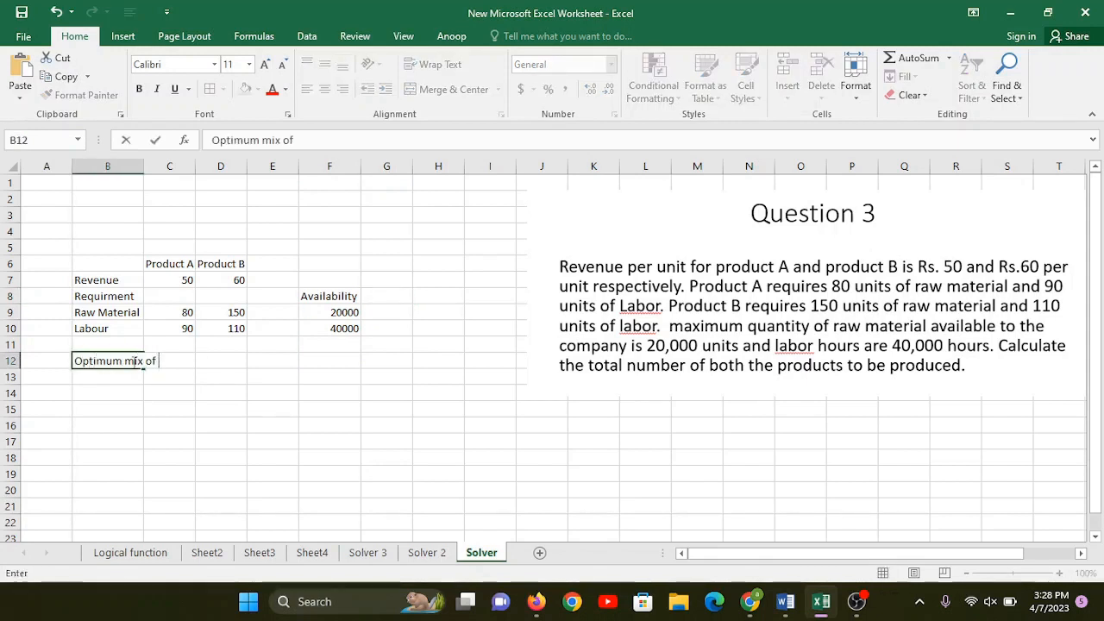
type("production")
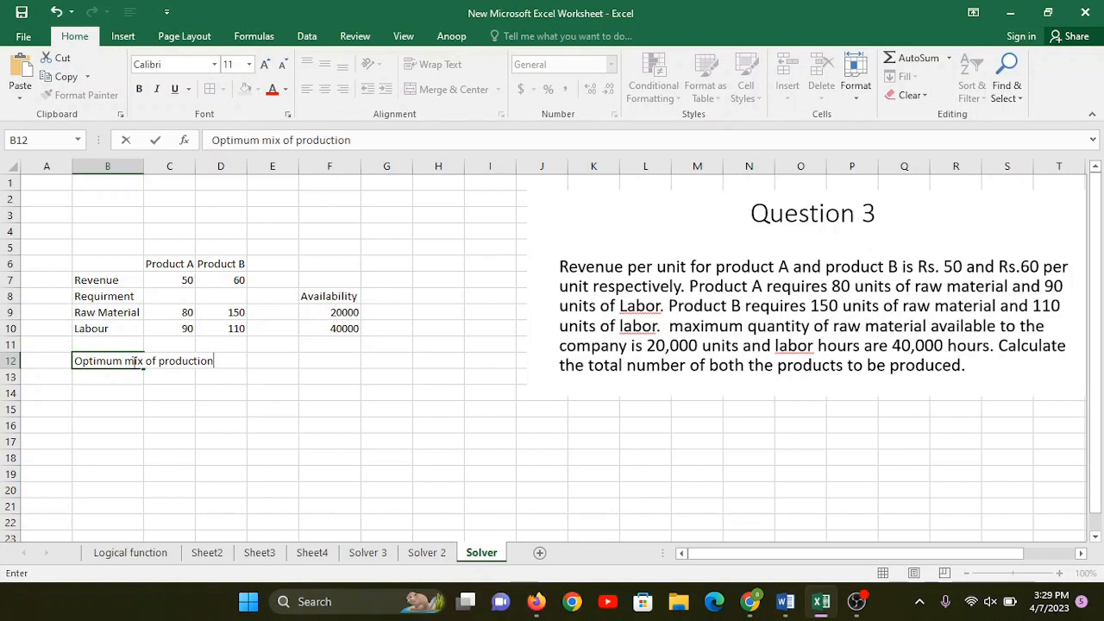
left_click(131, 426)
left_click(179, 372)
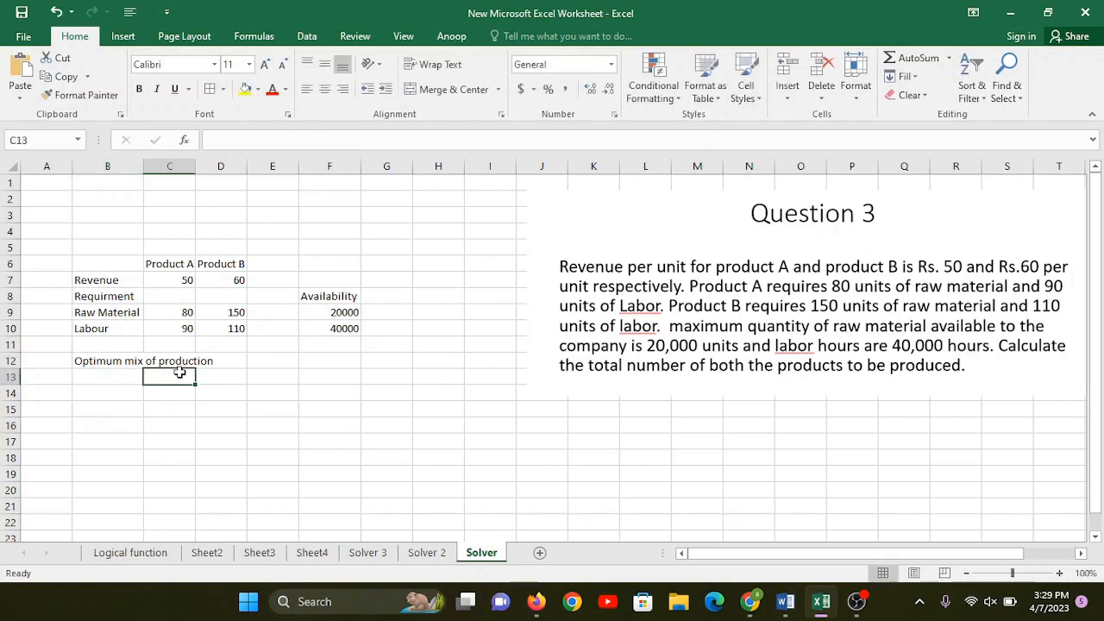
type("A + B")
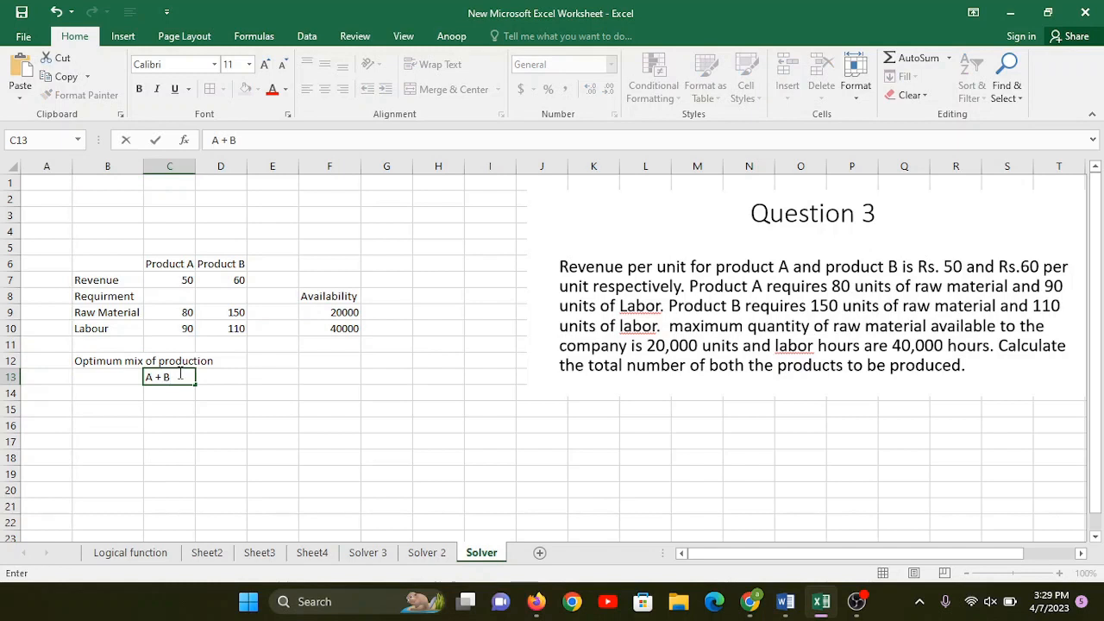
left_click(232, 378)
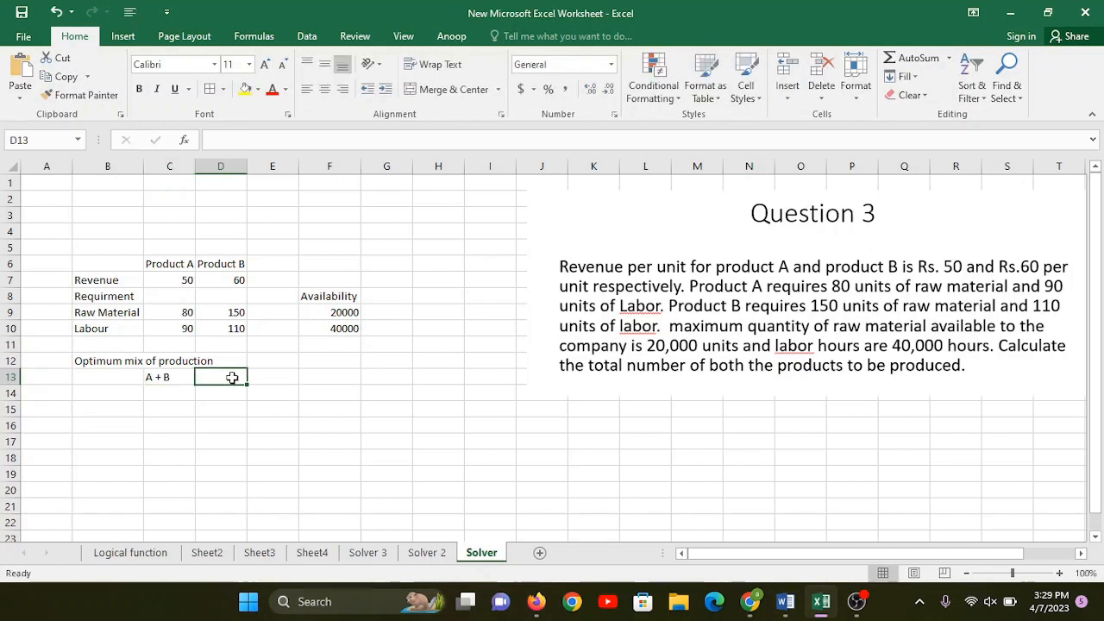
type("=MA")
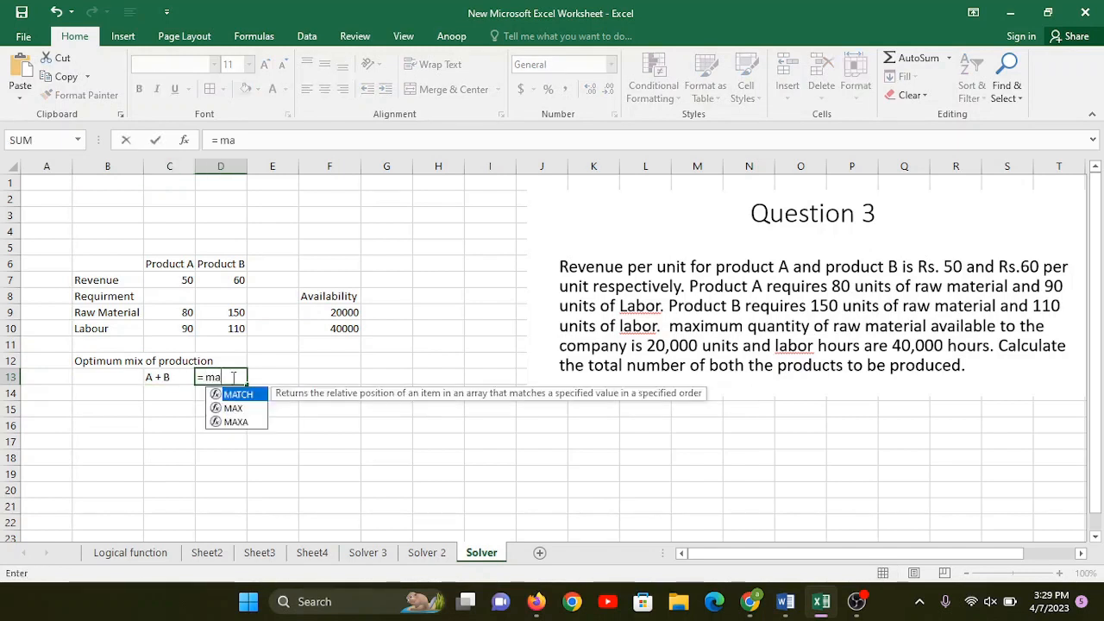
key("BackSpace")
key("BackSpace")
key("BackSpace")
type("Ma")
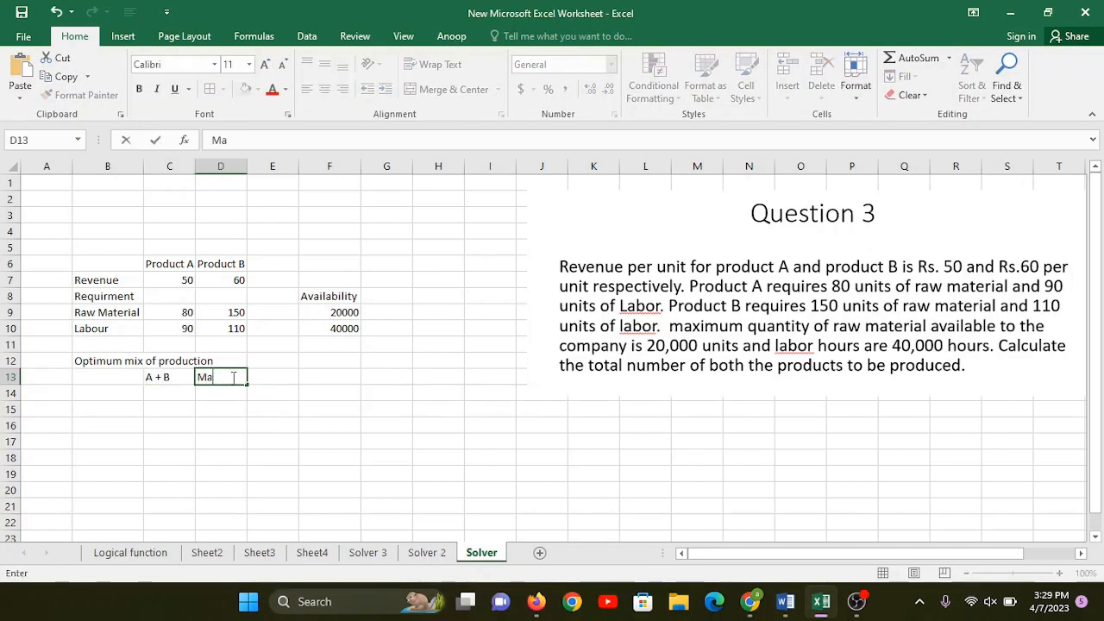
type("x")
key("BackSpace")
key("BackSpace")
key("BackSpace")
key("Return")
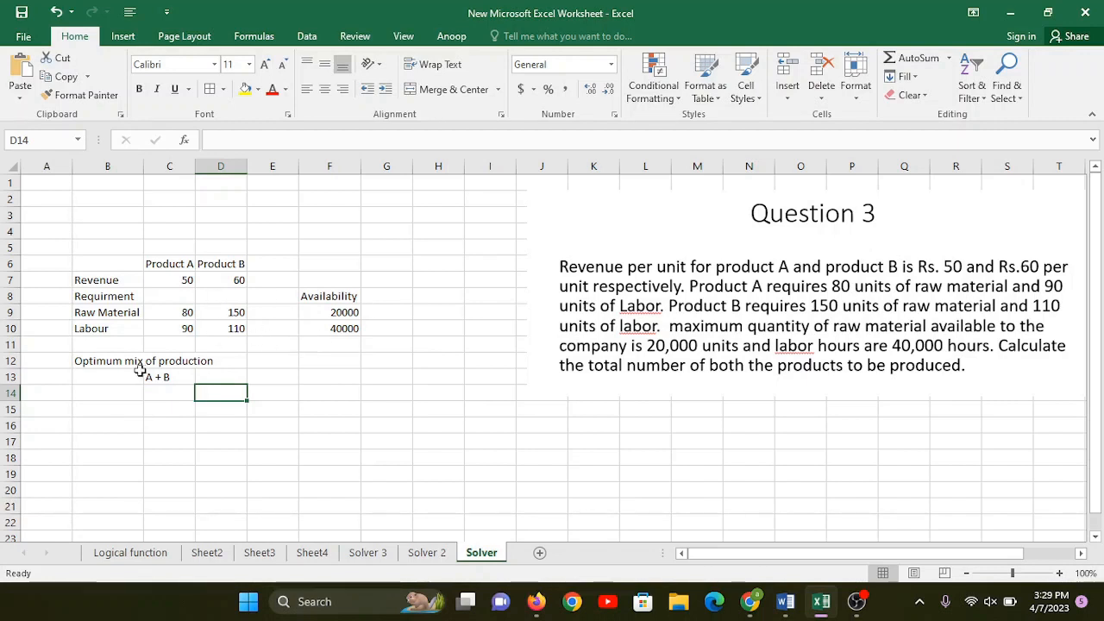
Enter the label Units to be produced in B11 and widen column B to fit its labels.
left_click(110, 347)
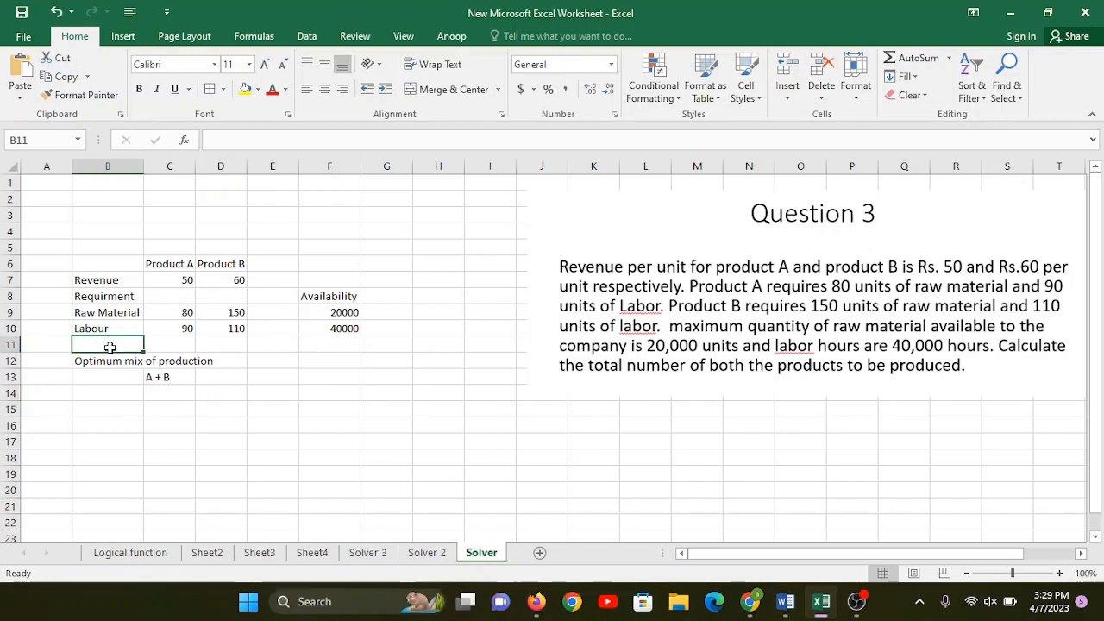
type("Units to be")
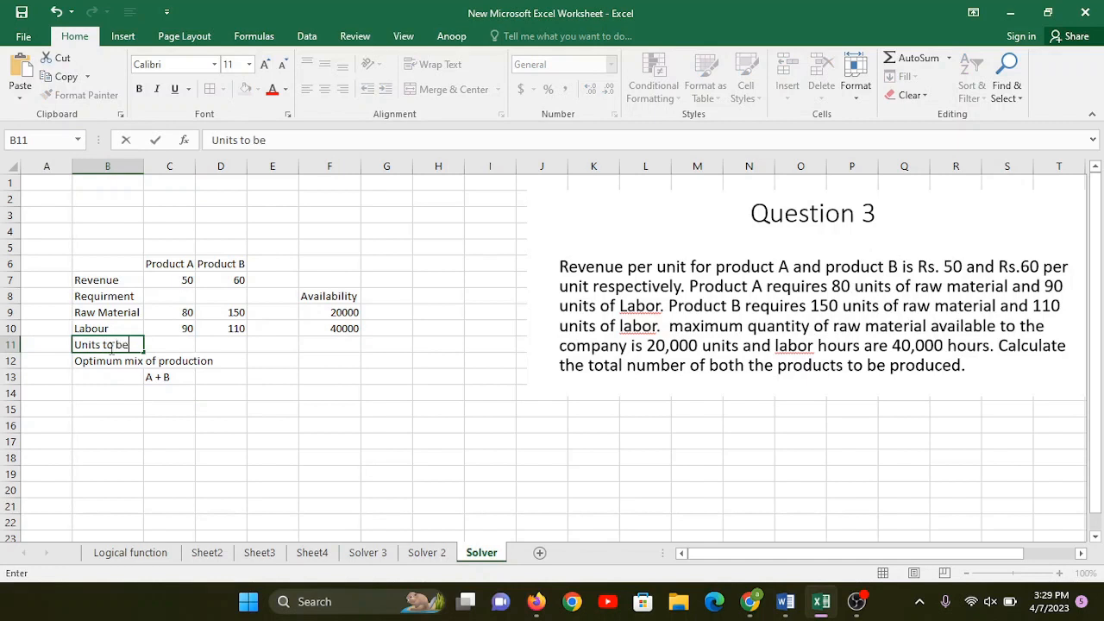
type(" produ")
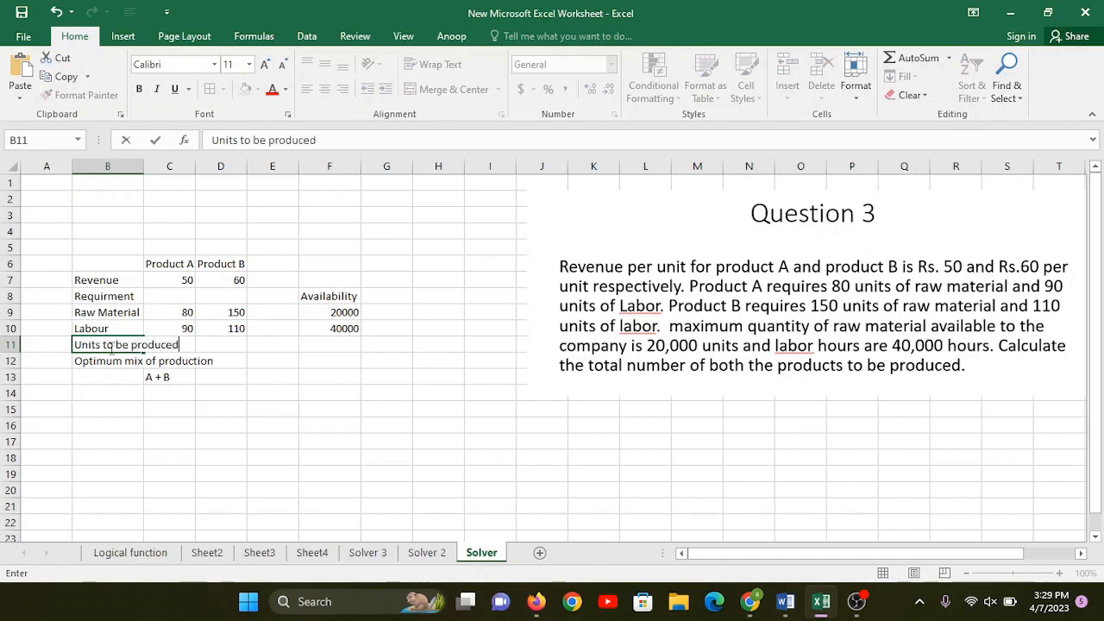
type("ced")
left_click(219, 458)
double_click(143, 165)
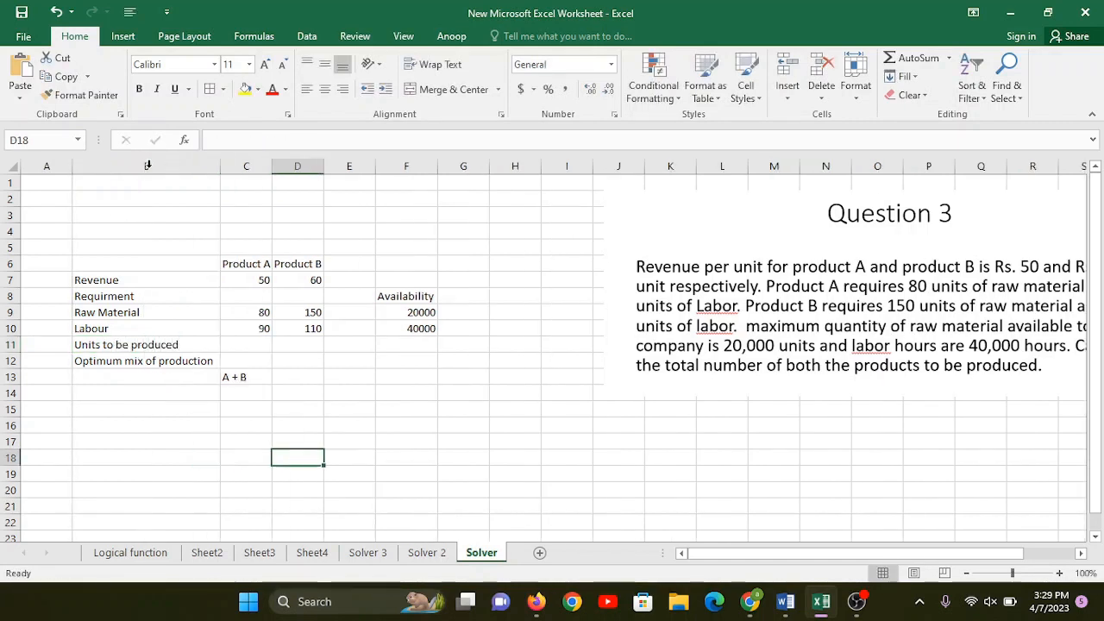
Enter 0 as the starting number of units for Product A in C11 and Product B in D11.
left_click(245, 344)
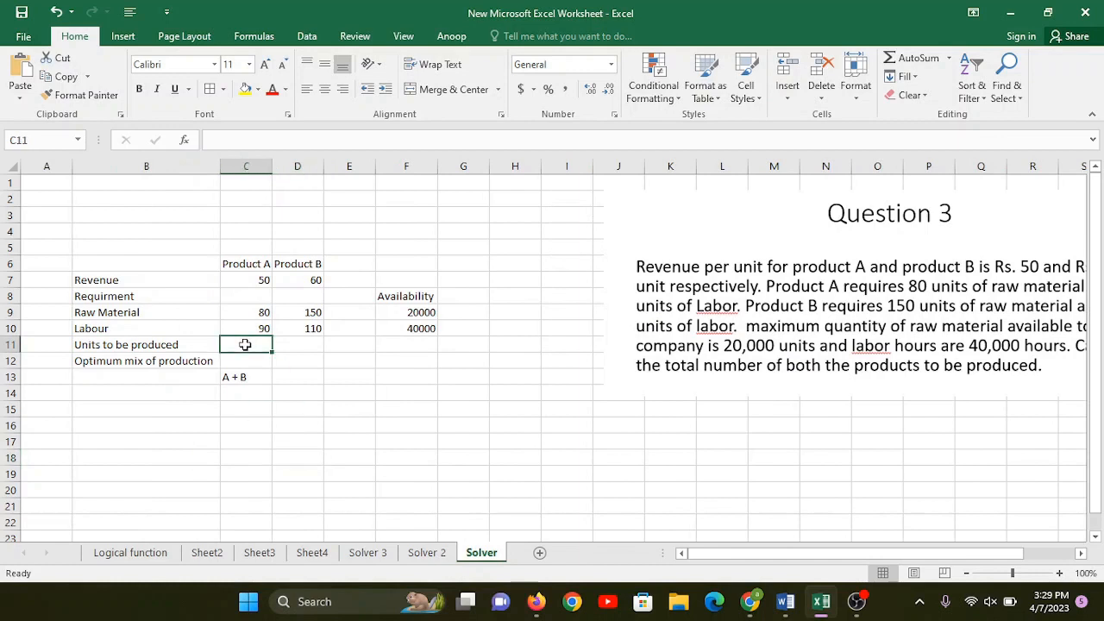
type("0")
key("Tab")
type("0")
key("Tab")
left_click(246, 353)
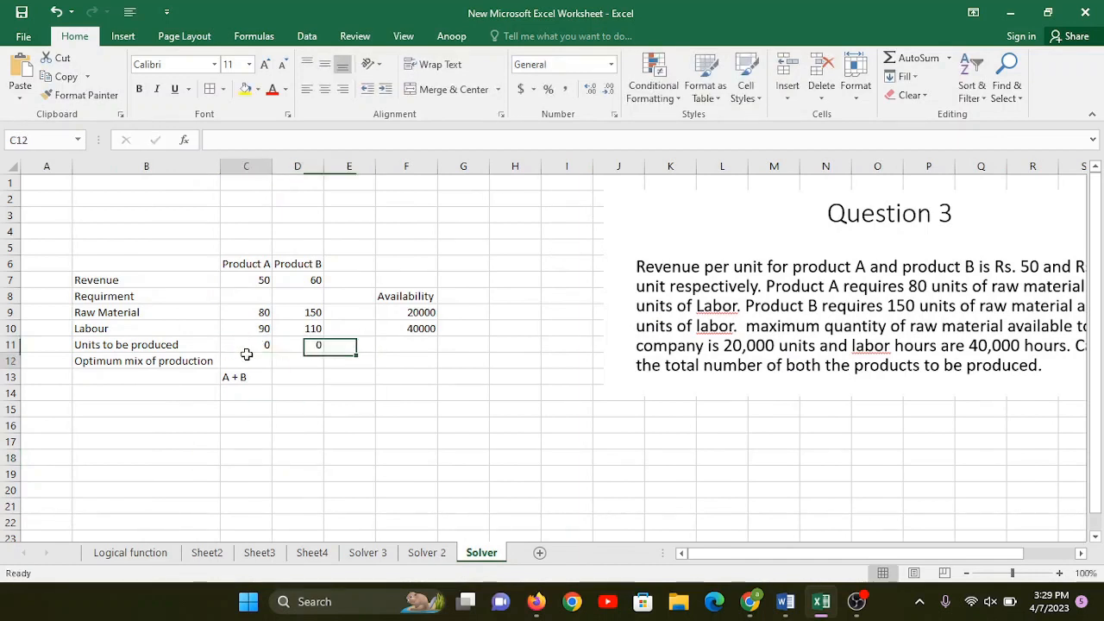
Highlight the units-to-be-produced cells C11:D11 with a yellow fill.
left_click_drag(256, 345, 302, 344)
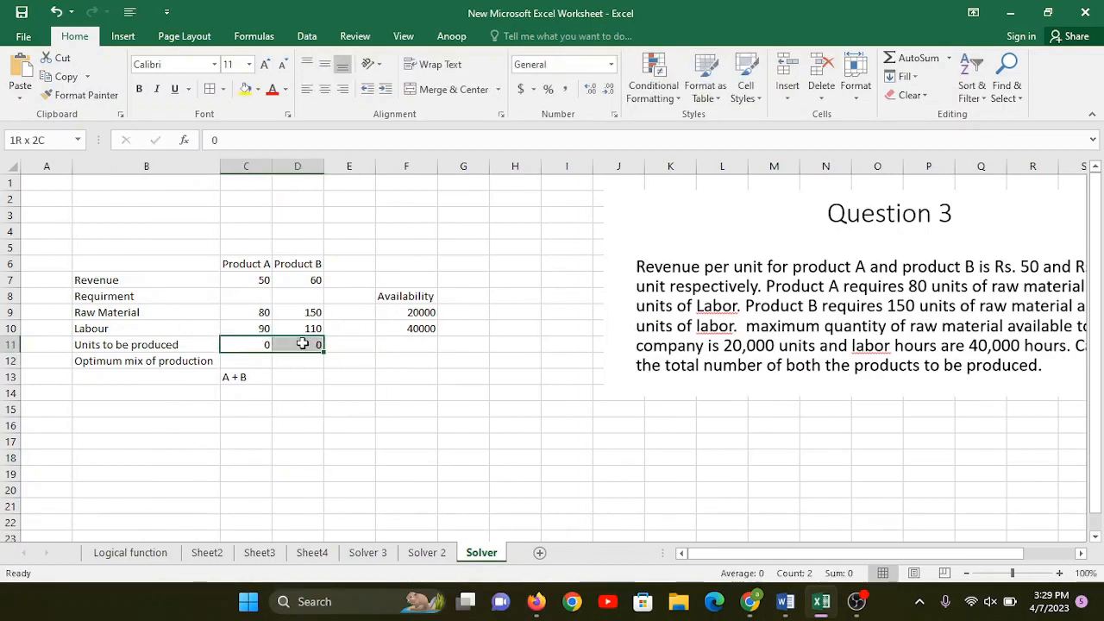
left_click(245, 89)
left_click(294, 345)
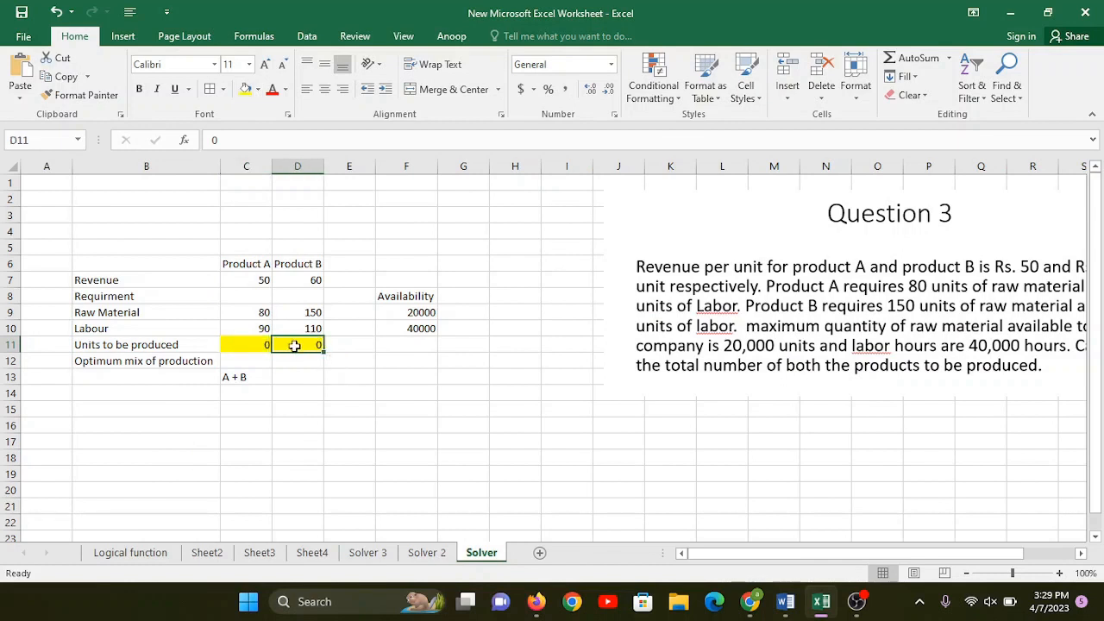
left_click(256, 345)
left_click(303, 345)
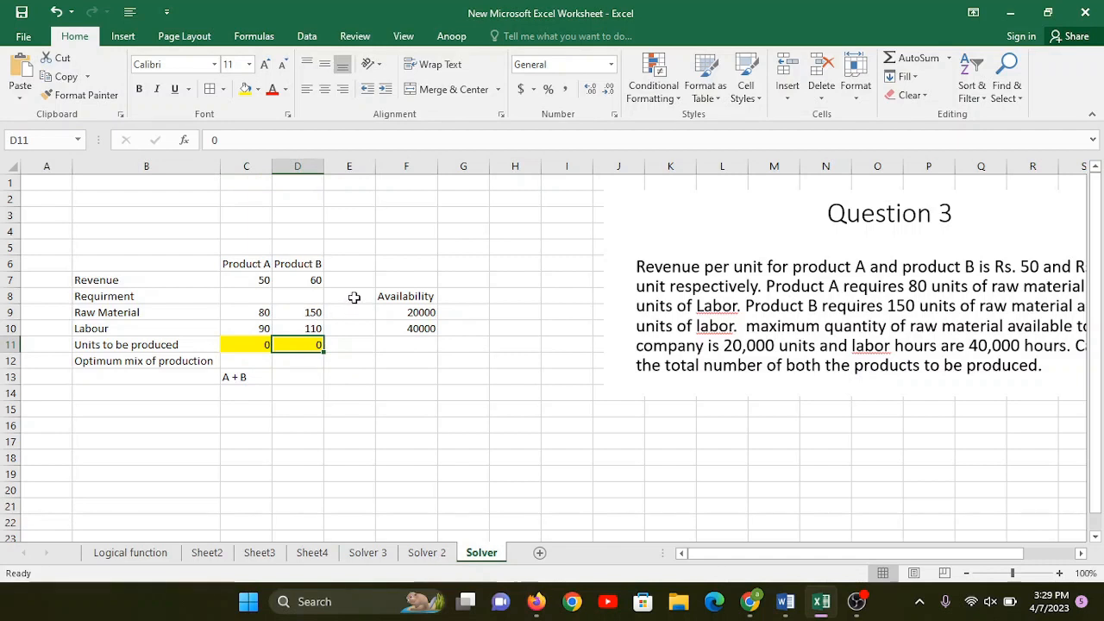
Add the heading Consumption in G8, beside Availability.
left_click(468, 296)
type("Co")
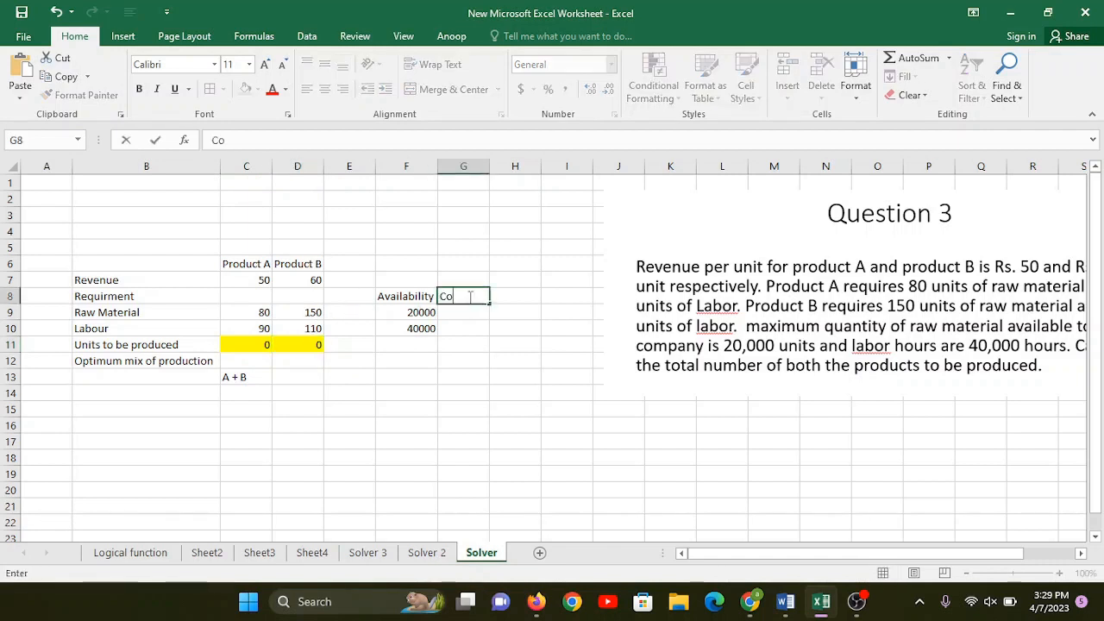
type("ns")
type("umptio")
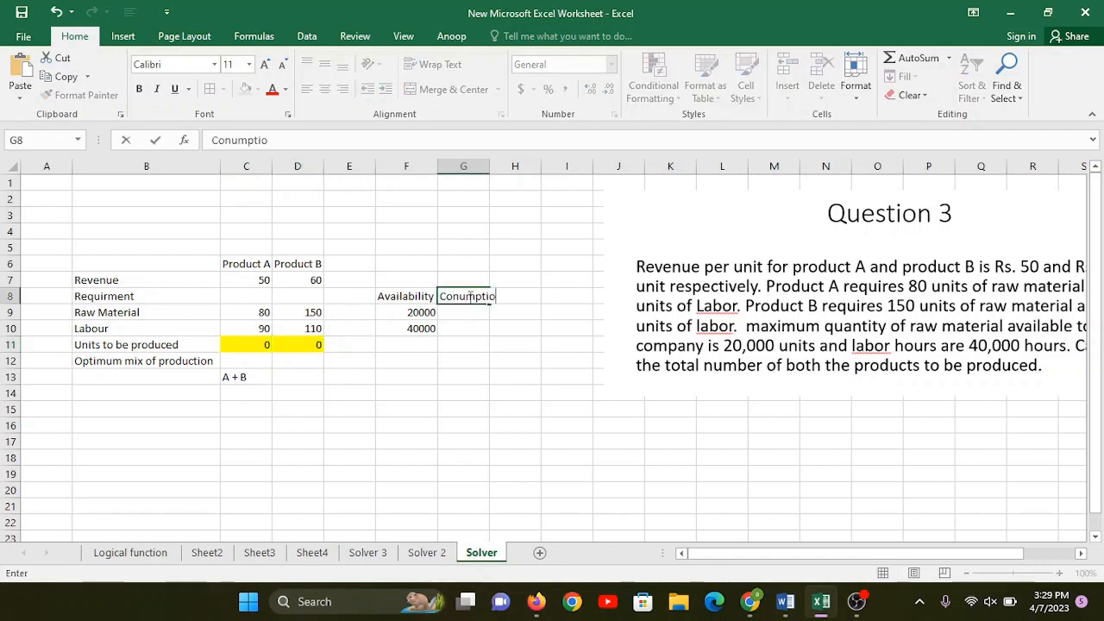
type("n")
left_click(459, 296)
type("s")
left_click(513, 407)
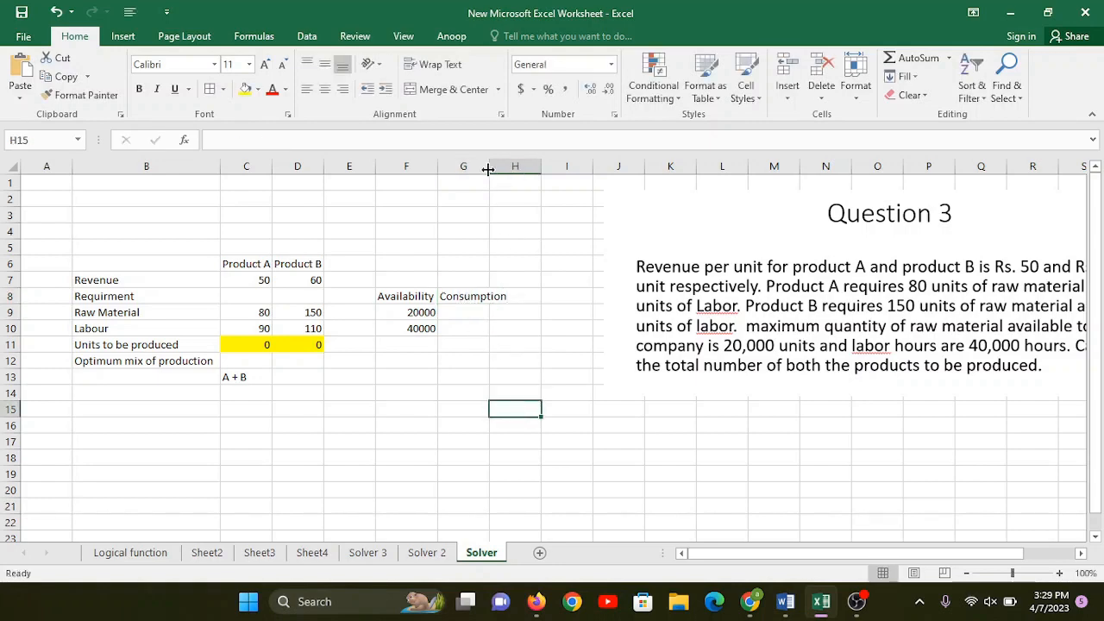
Widen column G to fit the Consumption heading and move the Question 3 picture closer to the table.
double_click(489, 166)
left_click_drag(725, 272, 619, 264)
Calculate the raw material consumption in G9 with the formula =C11*C9+D11*D9.
left_click(475, 314)
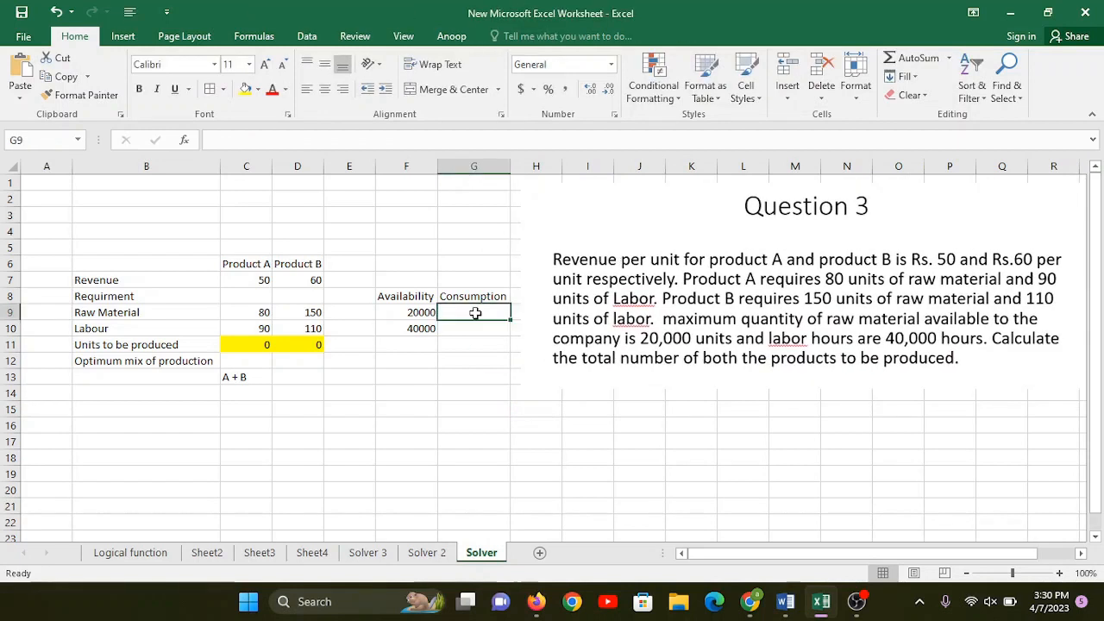
type("=")
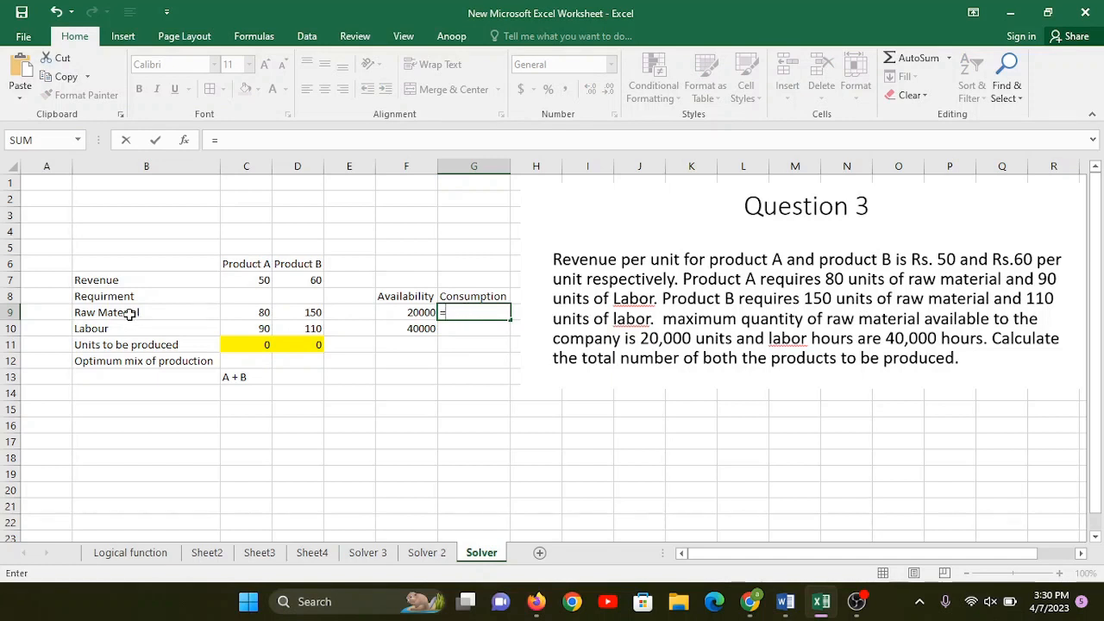
left_click(250, 345)
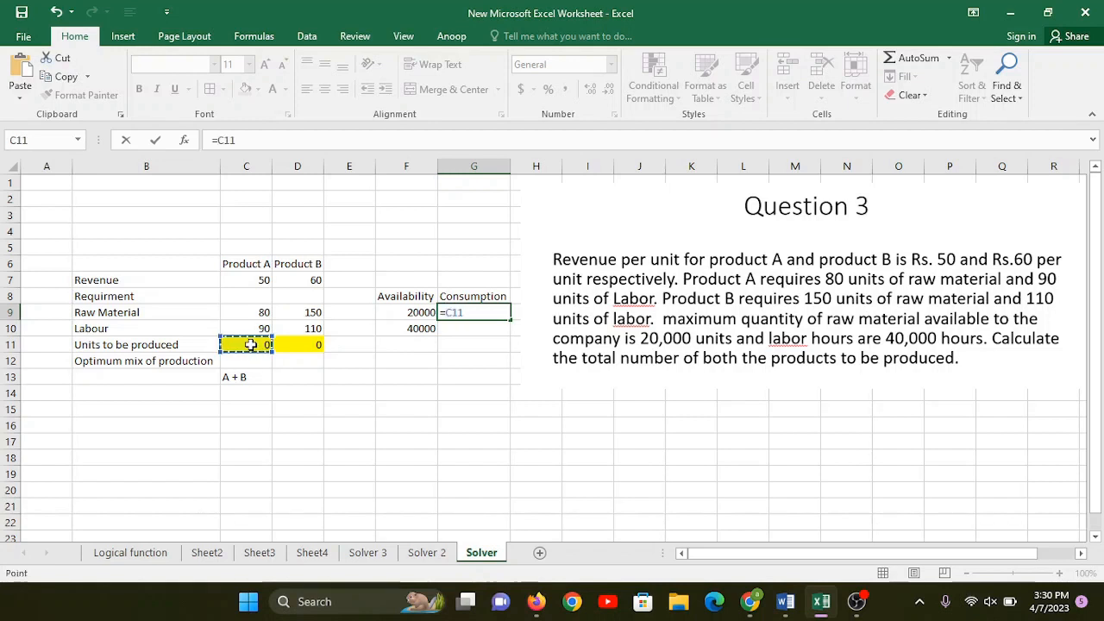
type("*")
left_click(251, 311)
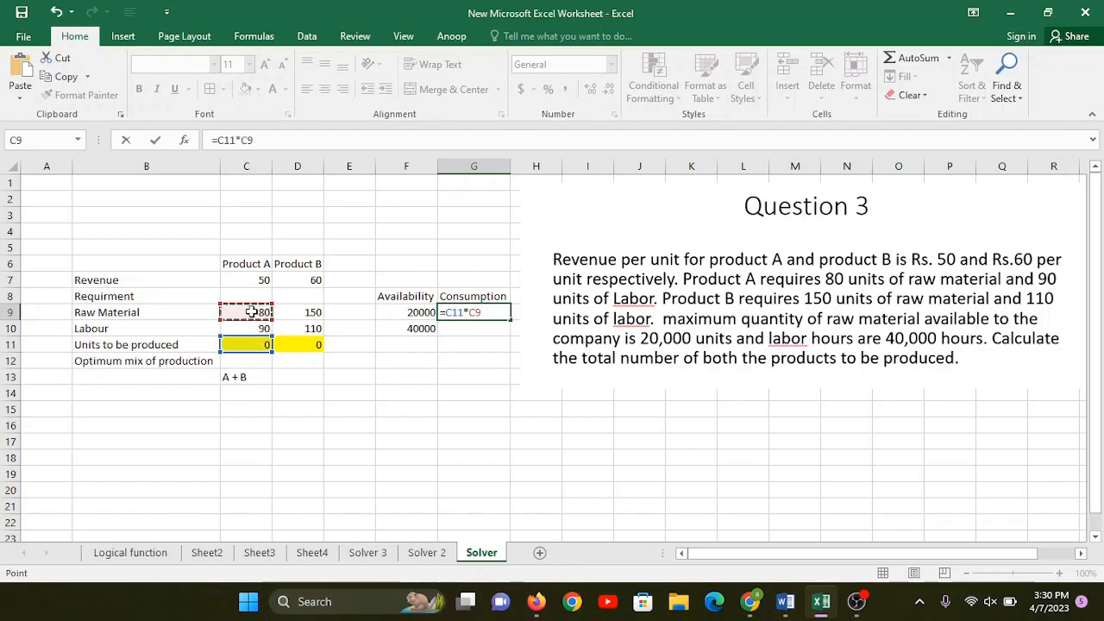
type("+")
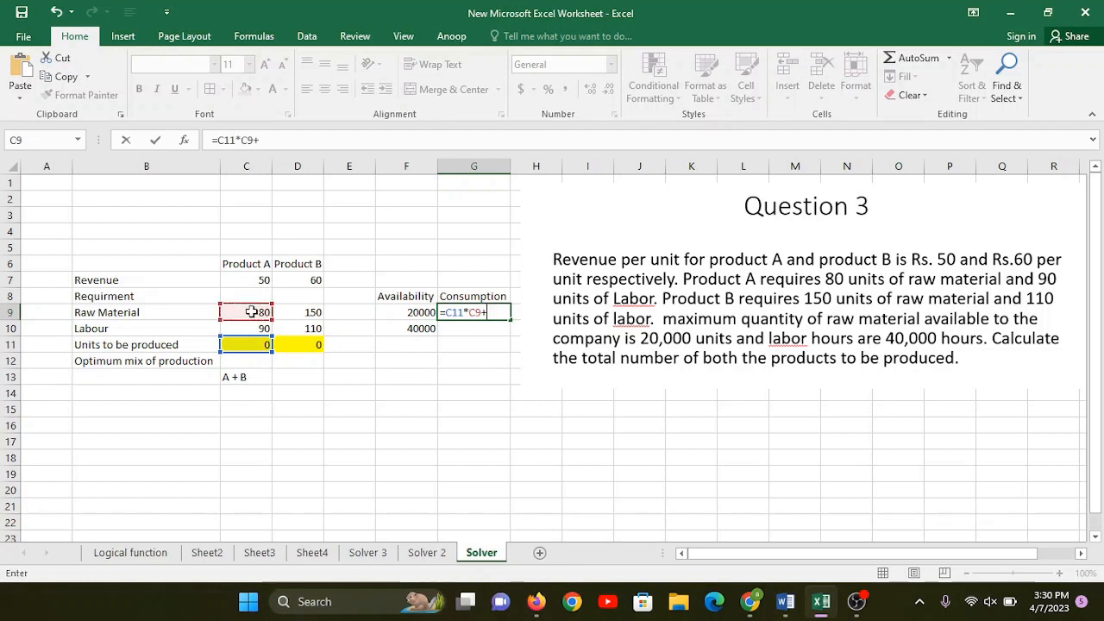
left_click(303, 345)
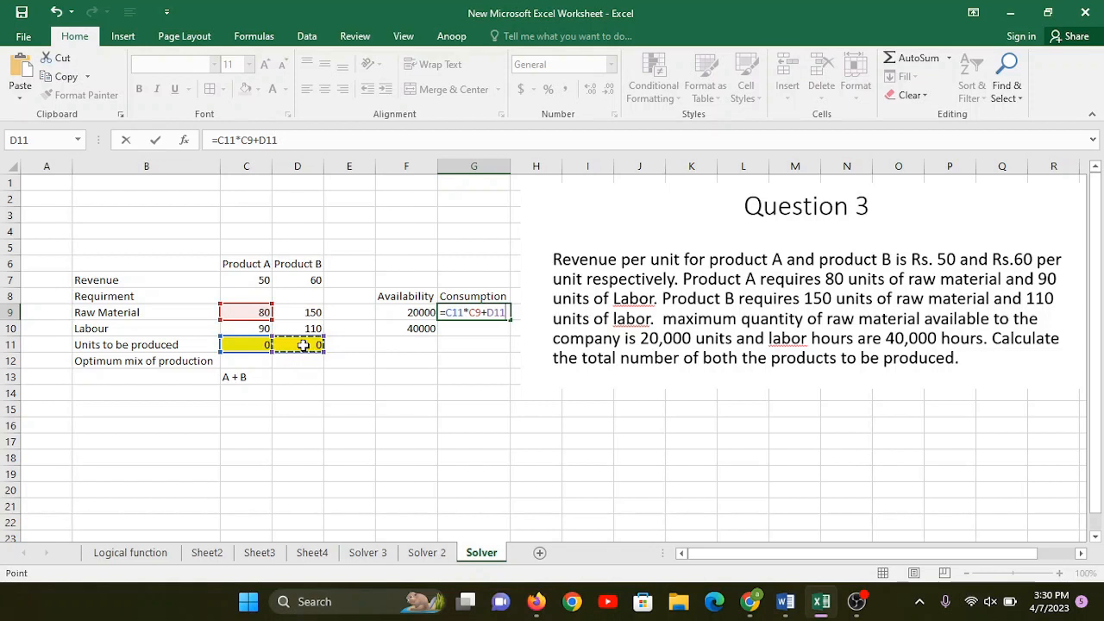
type("*")
left_click(311, 309)
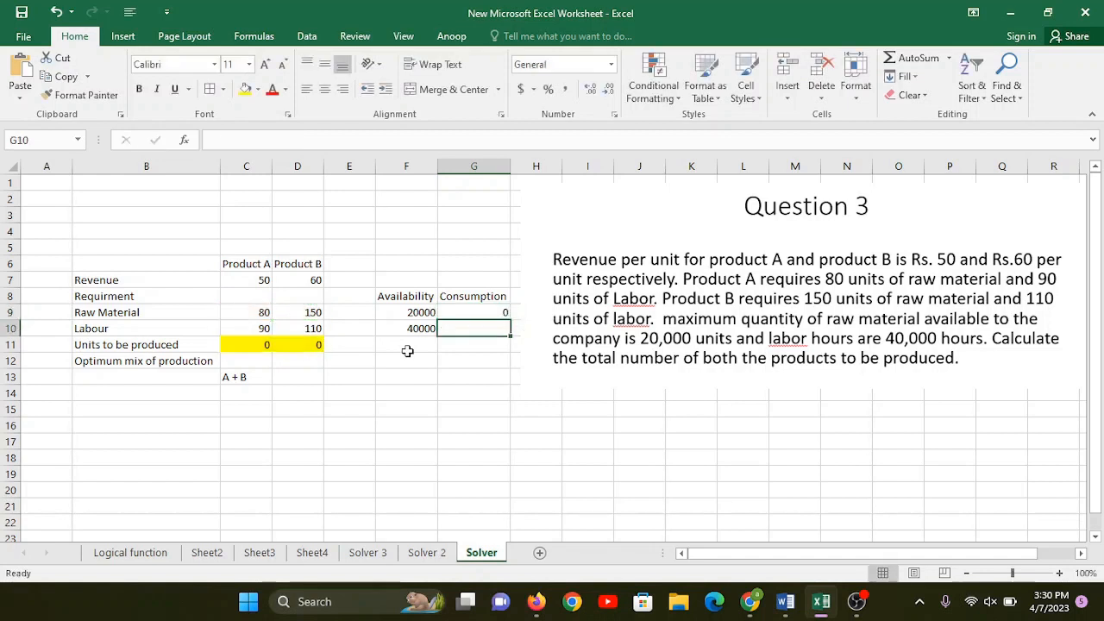
key("Return")
left_click(481, 312)
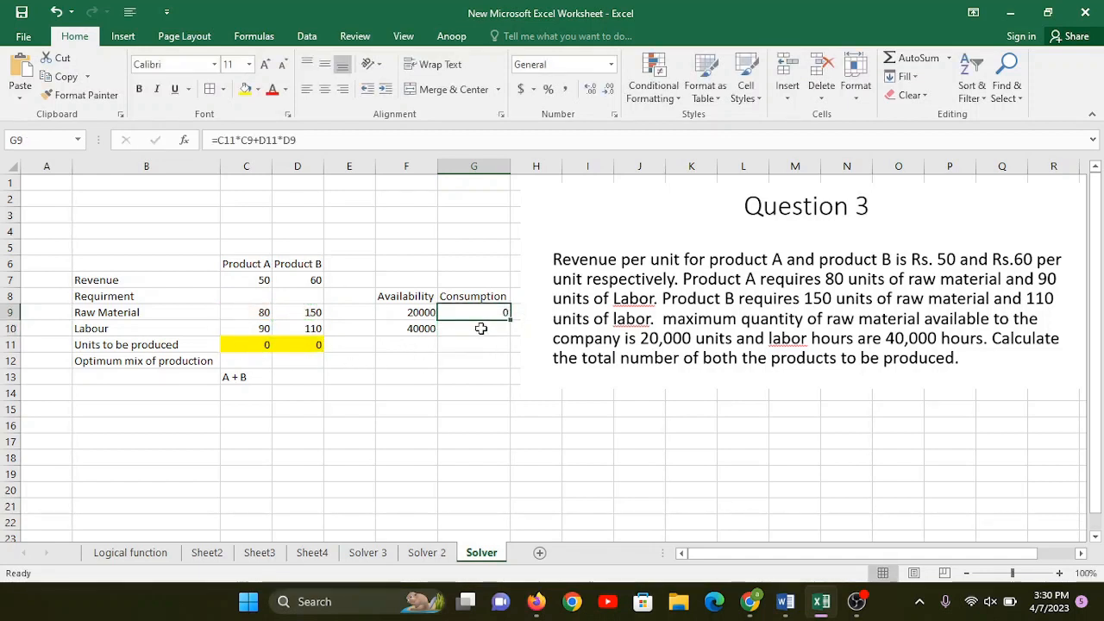
Calculate the labour consumption in G10 with the formula =C11*C10+D11*D10.
left_click(481, 328)
type("=")
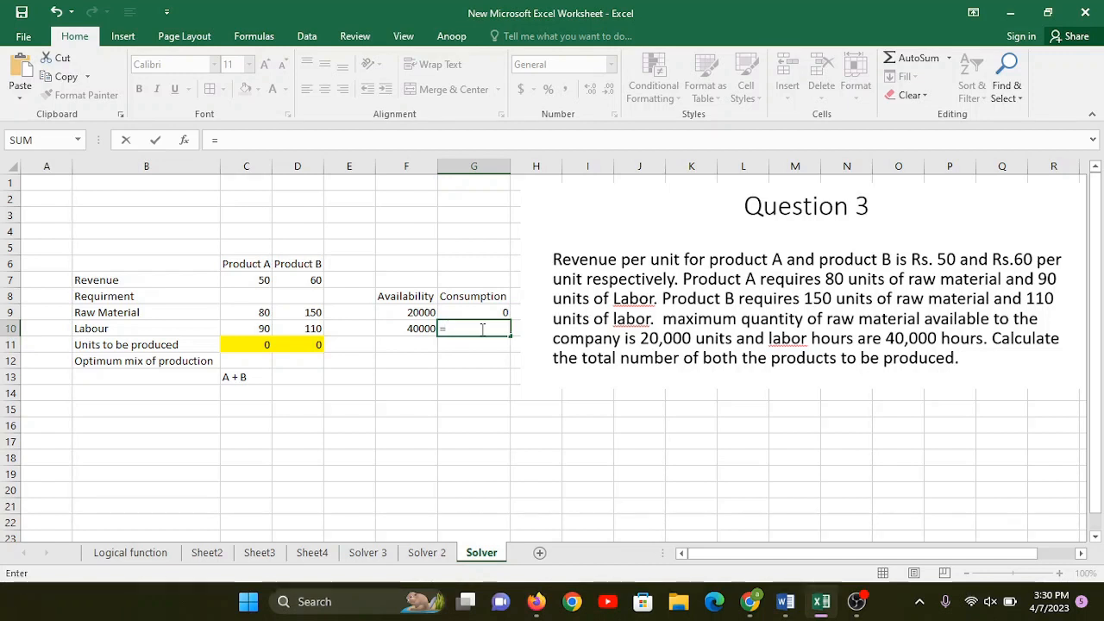
left_click(250, 345)
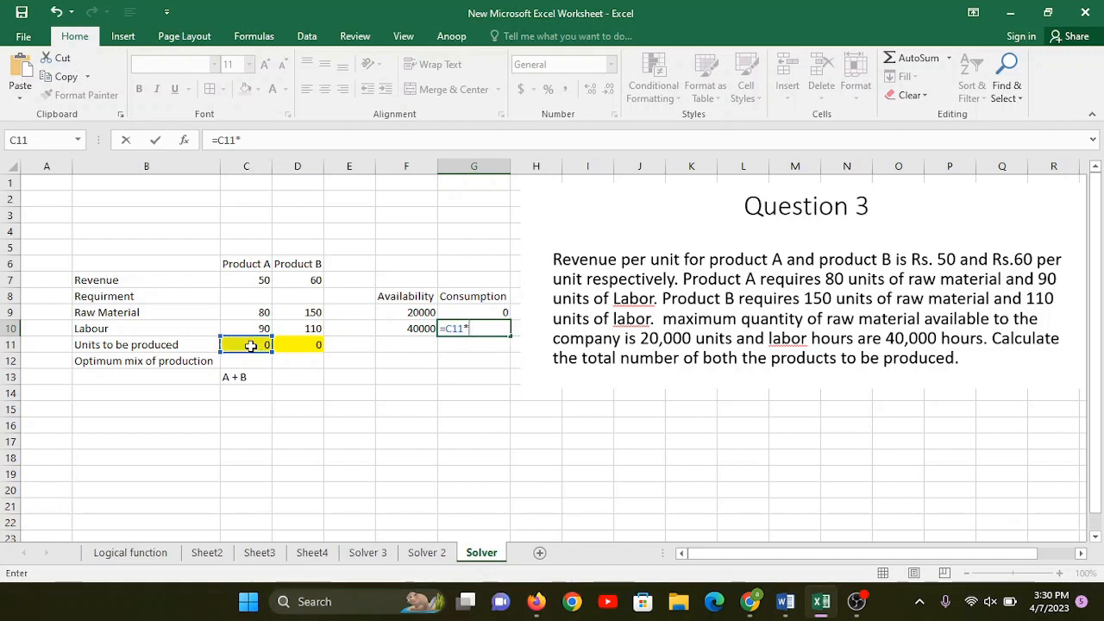
type("*")
left_click(254, 329)
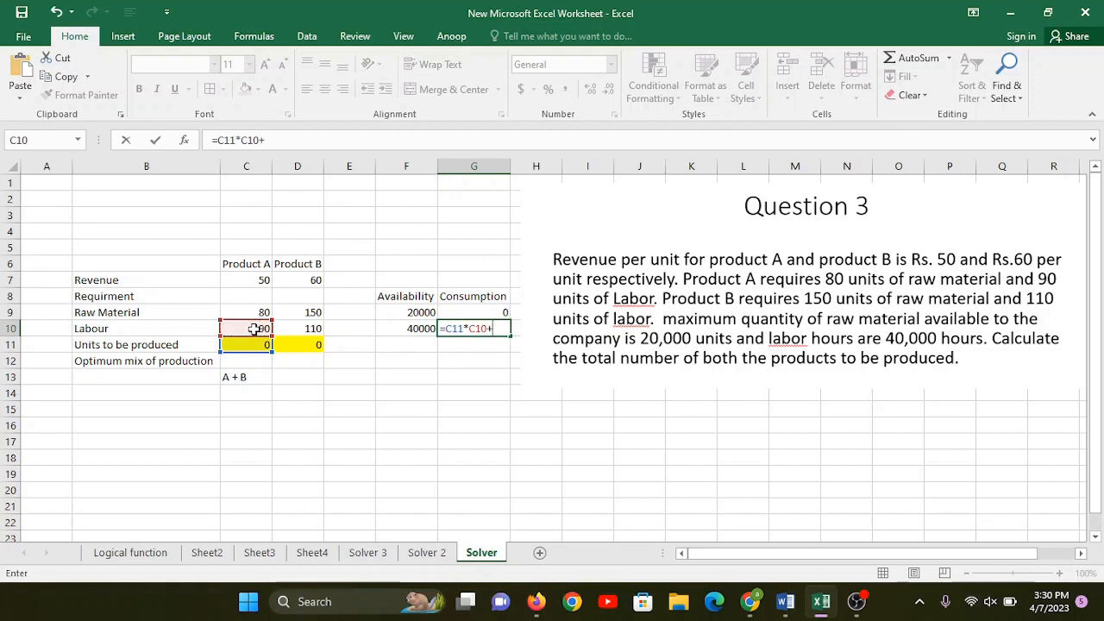
type("+")
left_click(290, 345)
type("*")
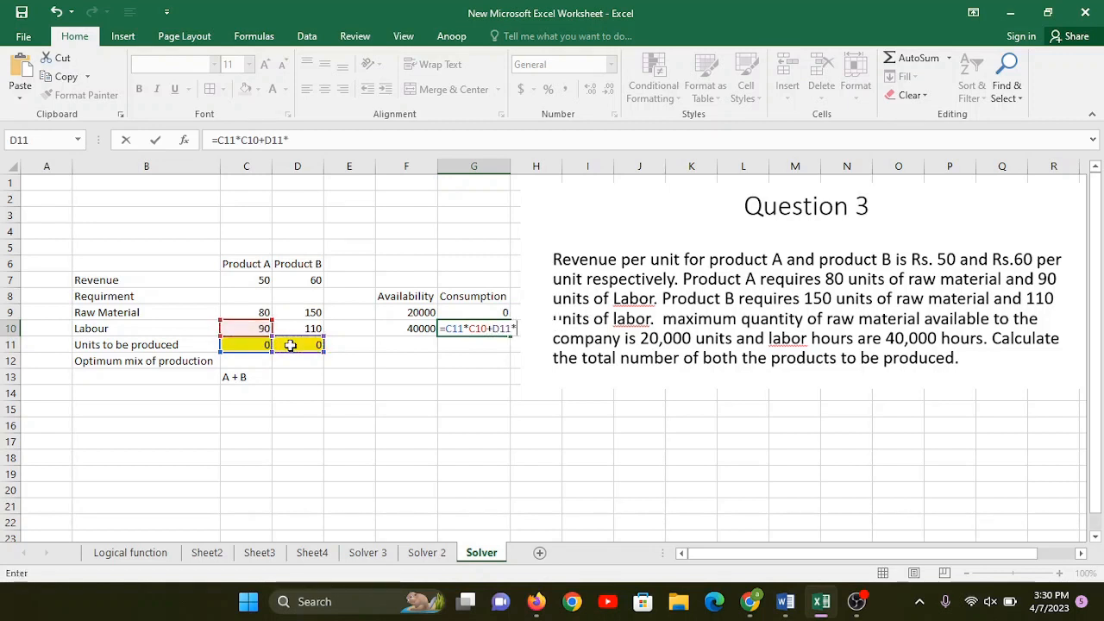
left_click(304, 327)
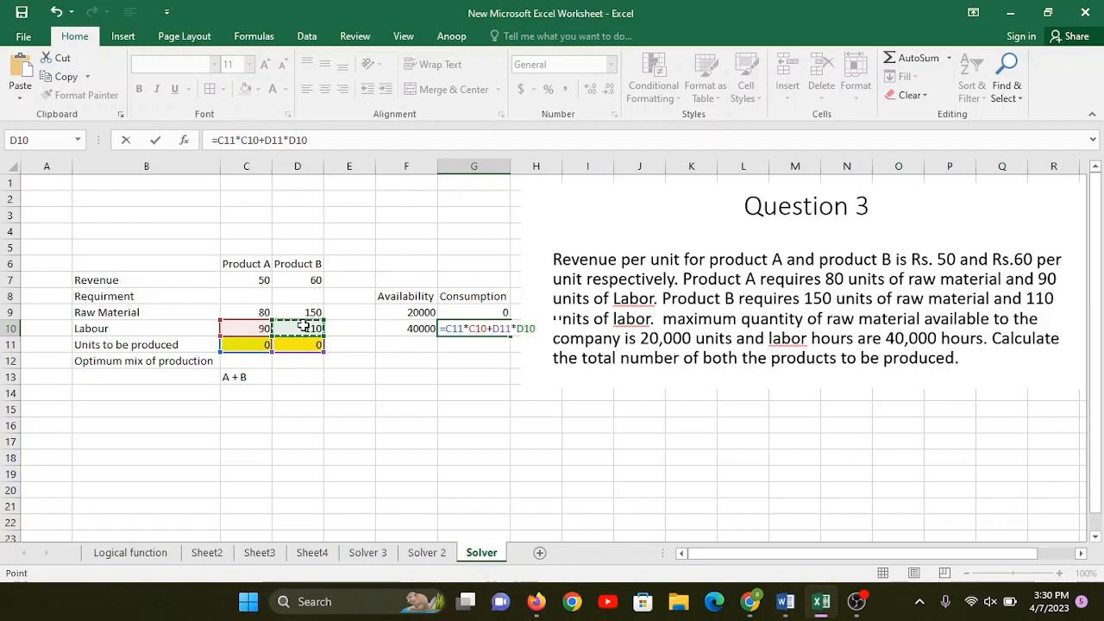
key("Return")
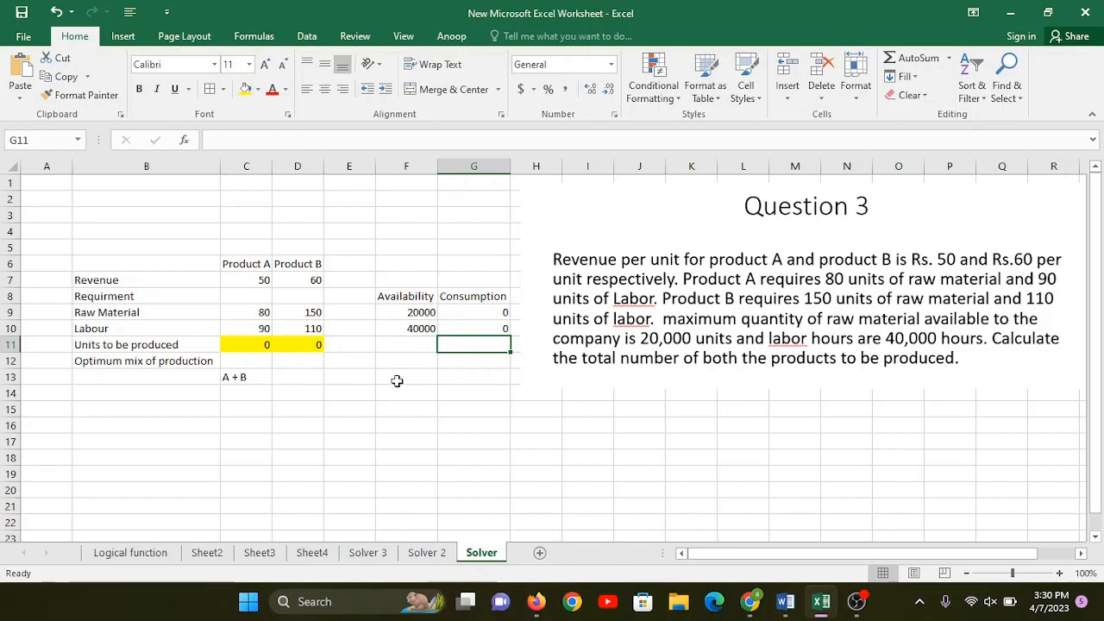
Fill the consumption cells G9:G10 with yellow.
left_click_drag(496, 312, 497, 329)
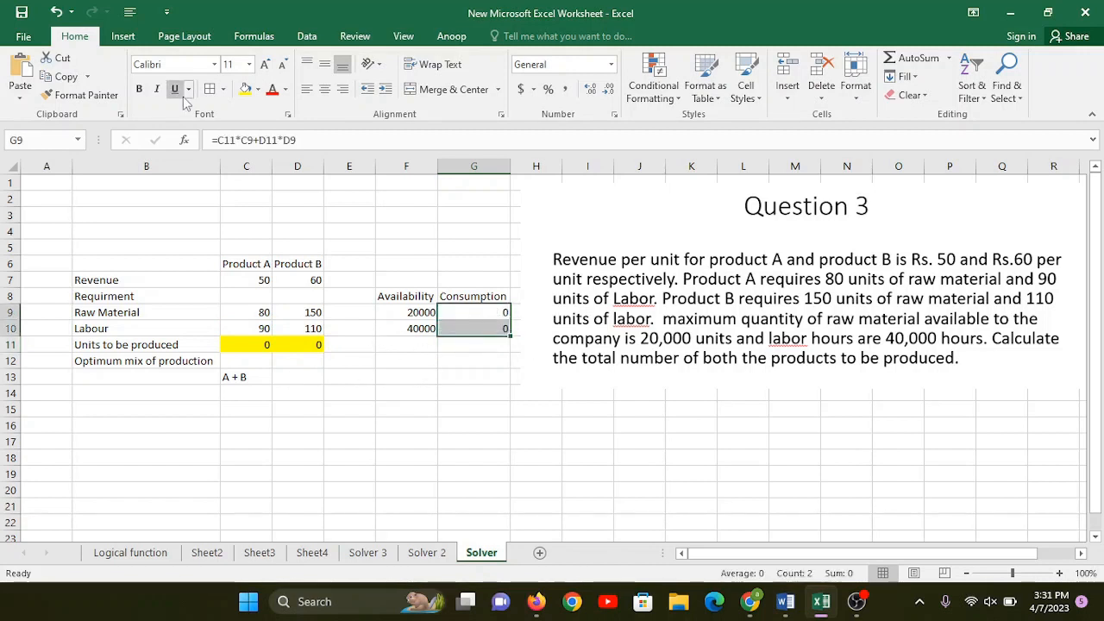
left_click(245, 90)
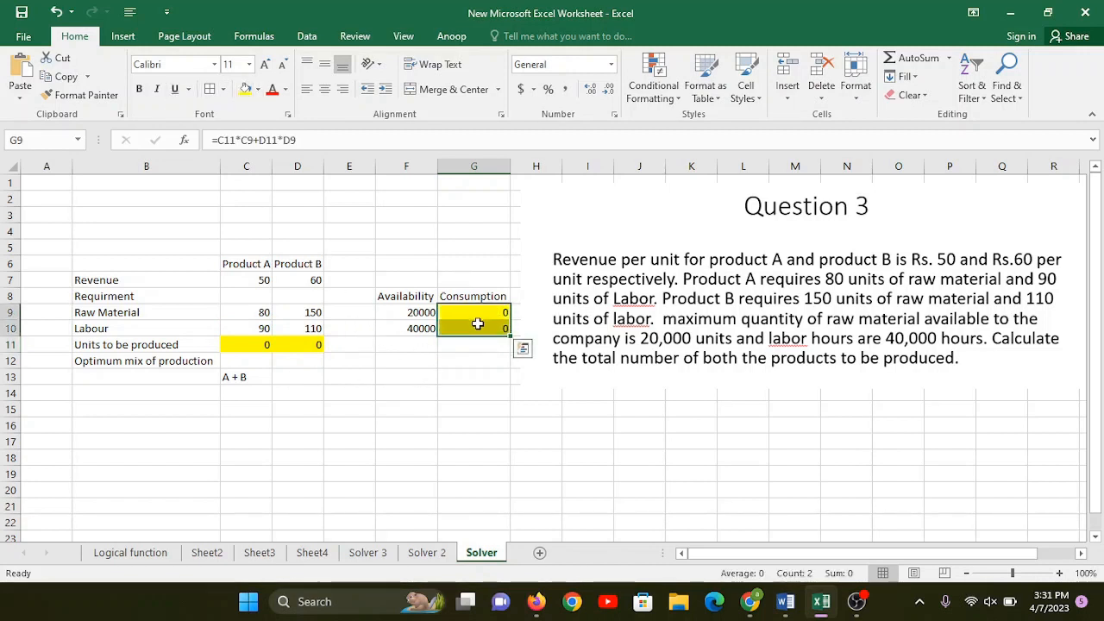
left_click(483, 330)
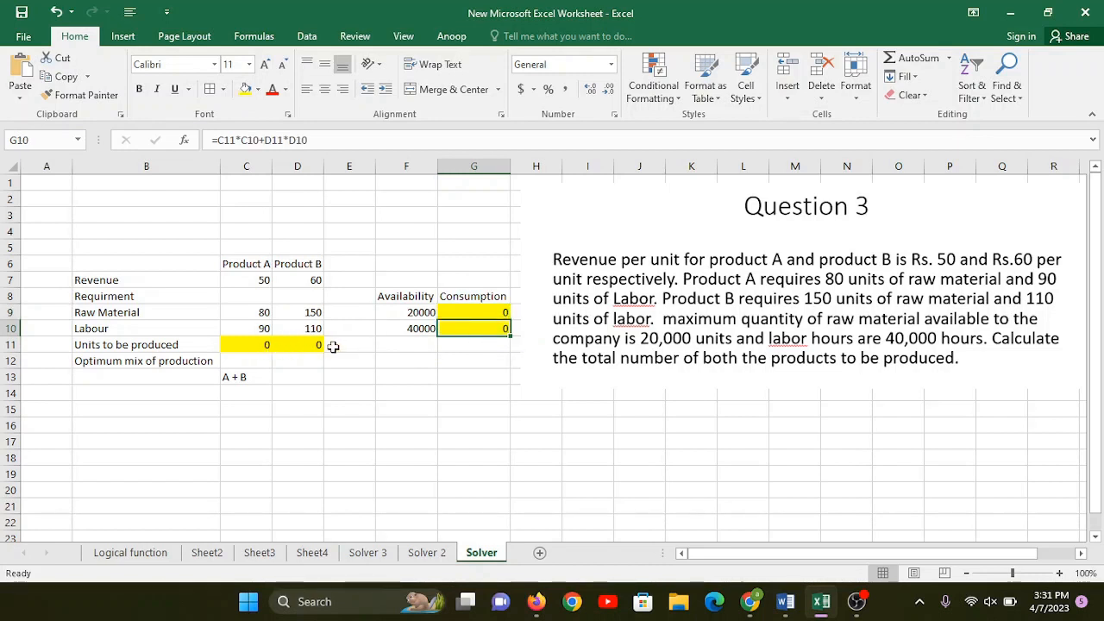
Calculate the optimum mix of production in C12 with the formula =C7*C11+D7*D11.
left_click(242, 362)
type("=")
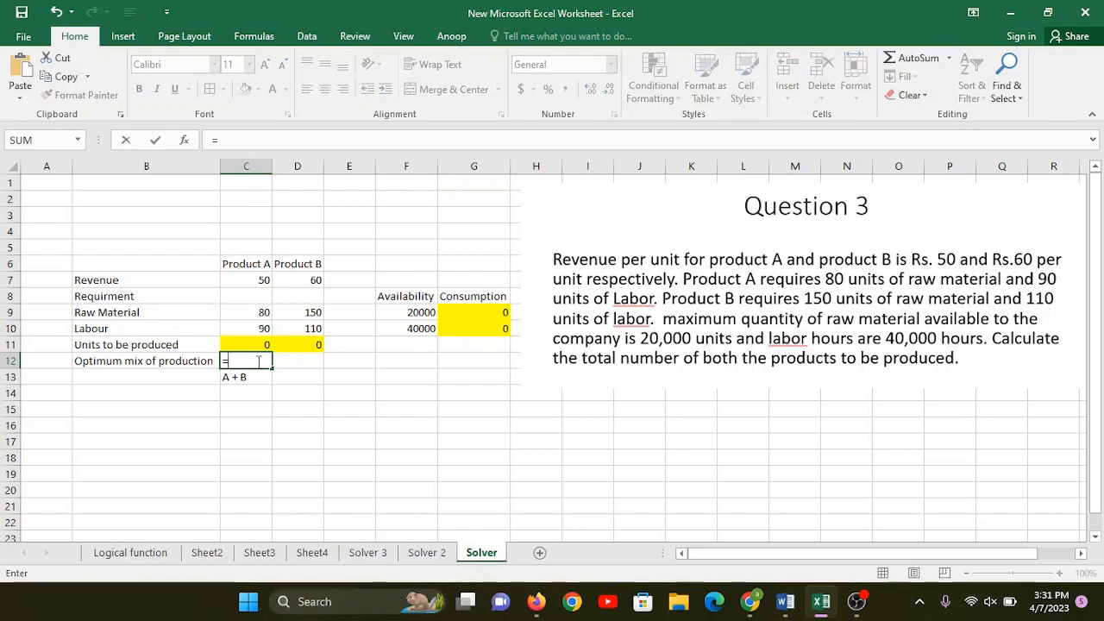
left_click(248, 281)
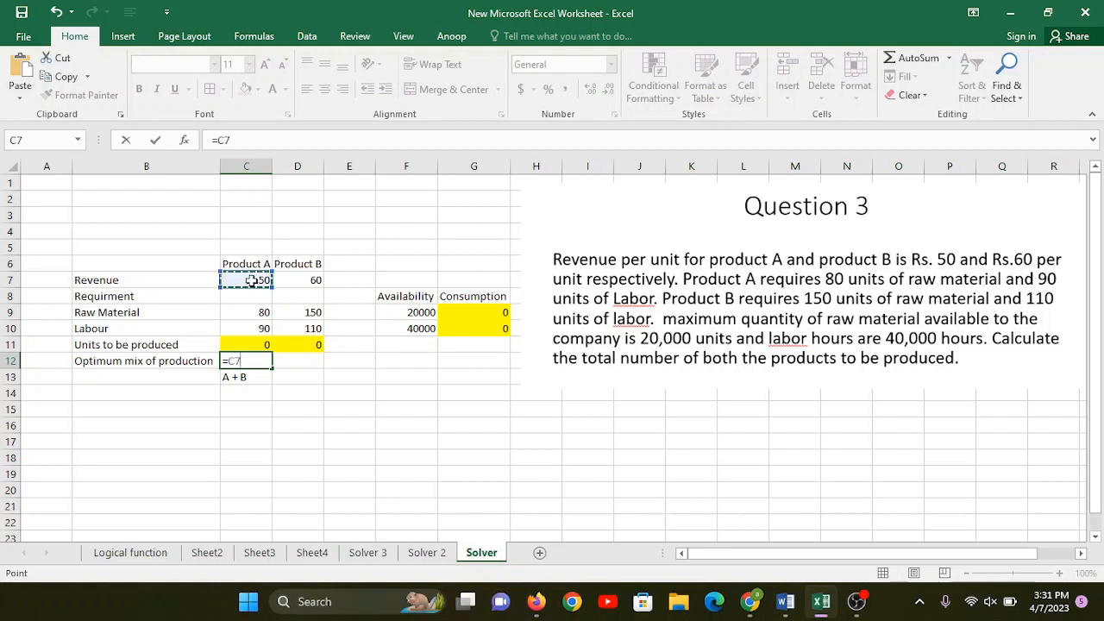
type("*")
left_click(255, 345)
type("+")
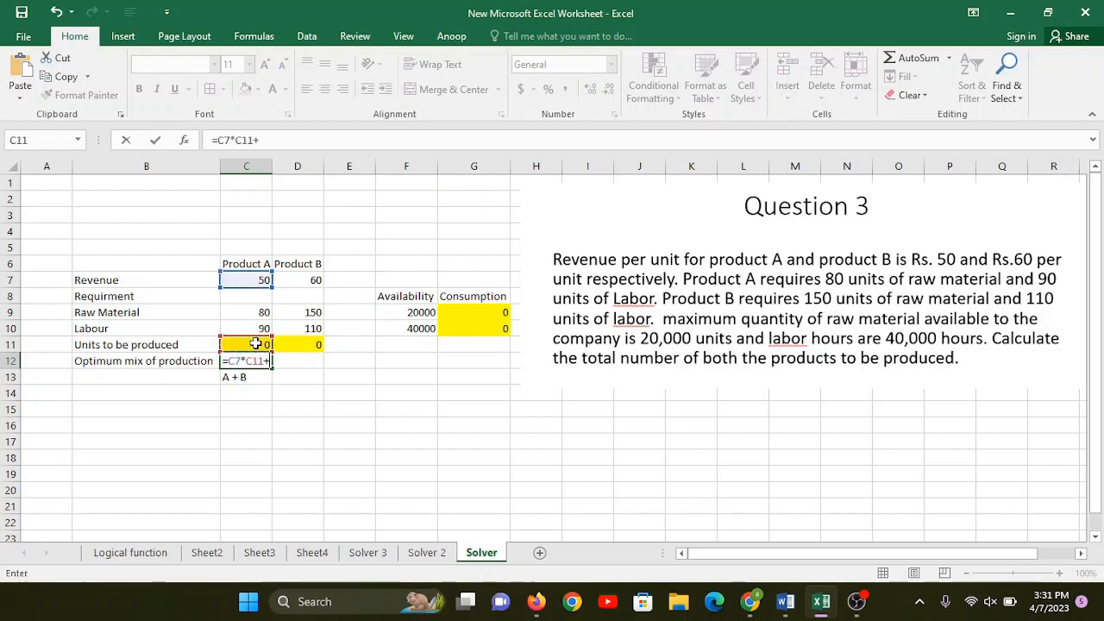
left_click(315, 280)
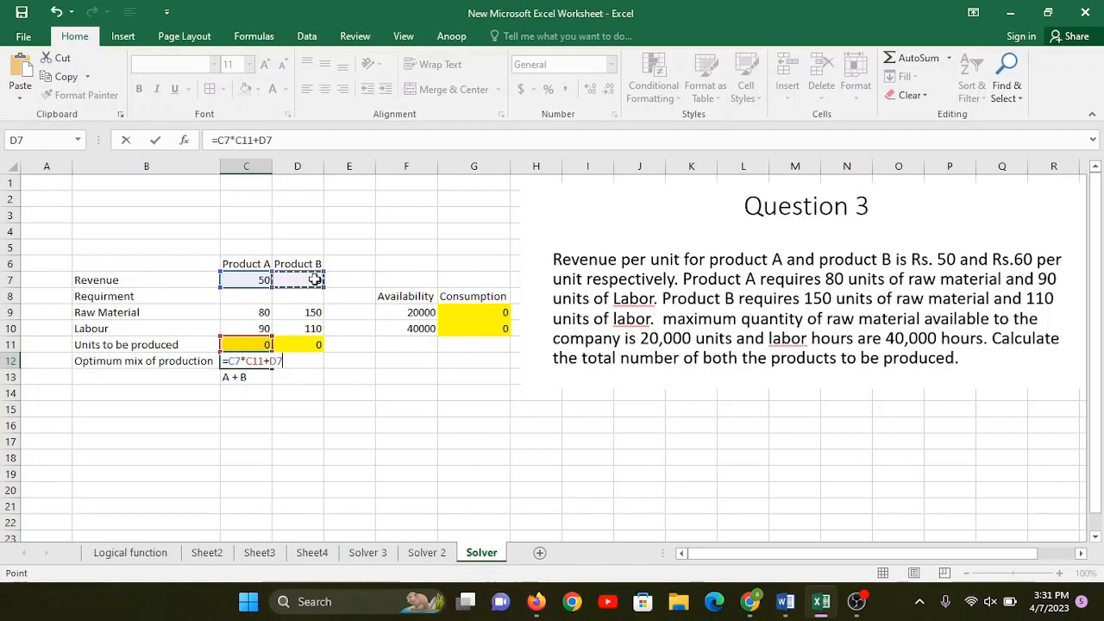
type("*")
left_click(316, 343)
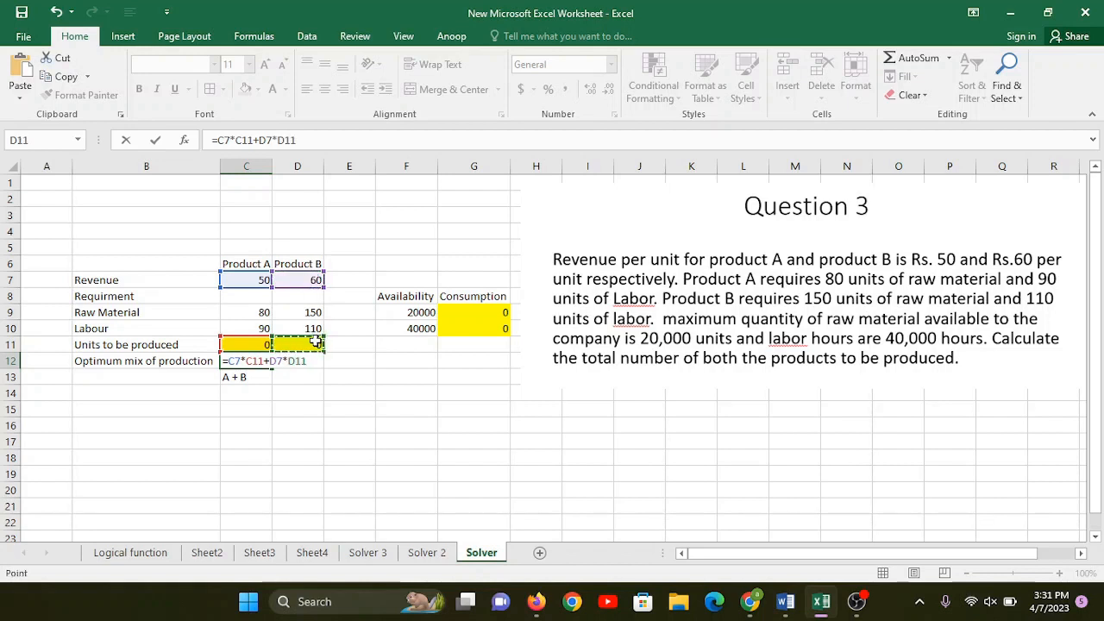
key("Return")
Format the optimum mix cell C12 with a yellow fill and bold red text.
left_click(243, 361)
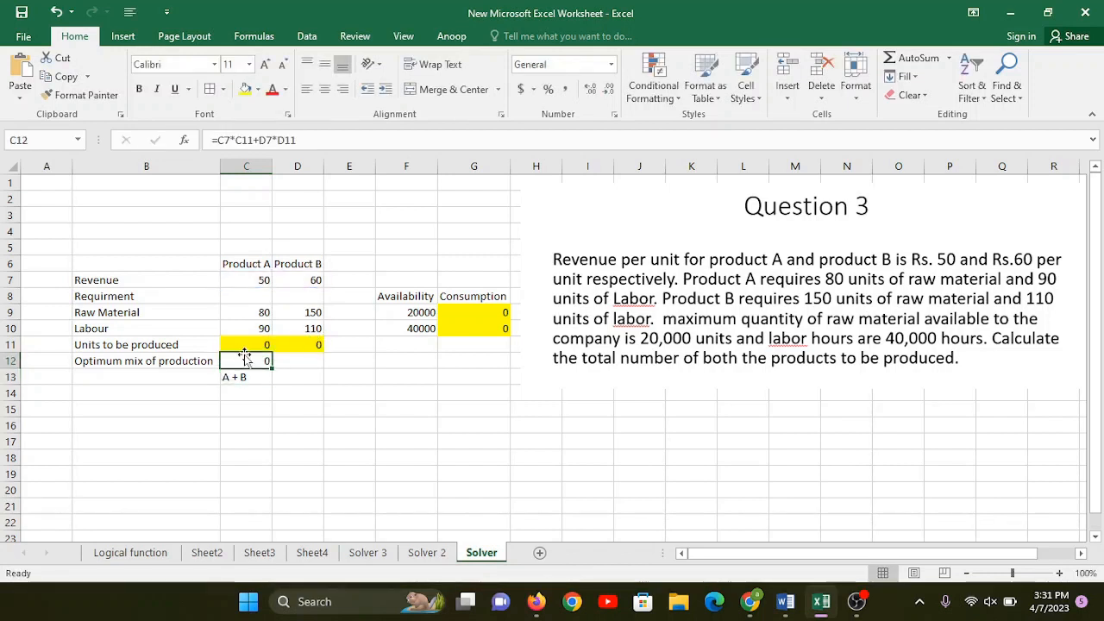
left_click(245, 89)
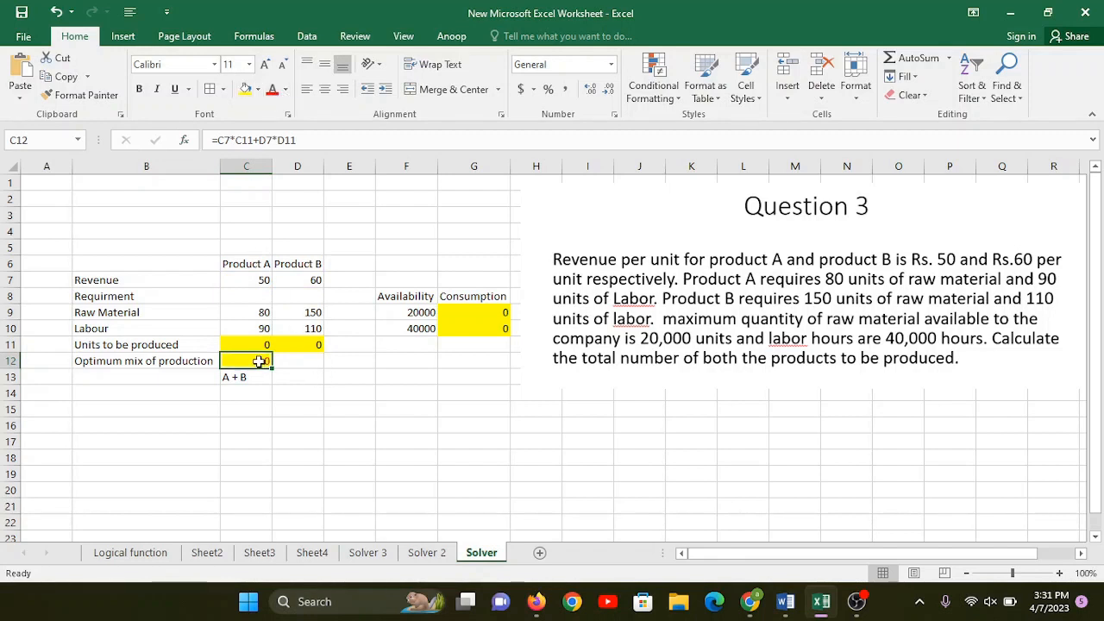
key("ctrl+b")
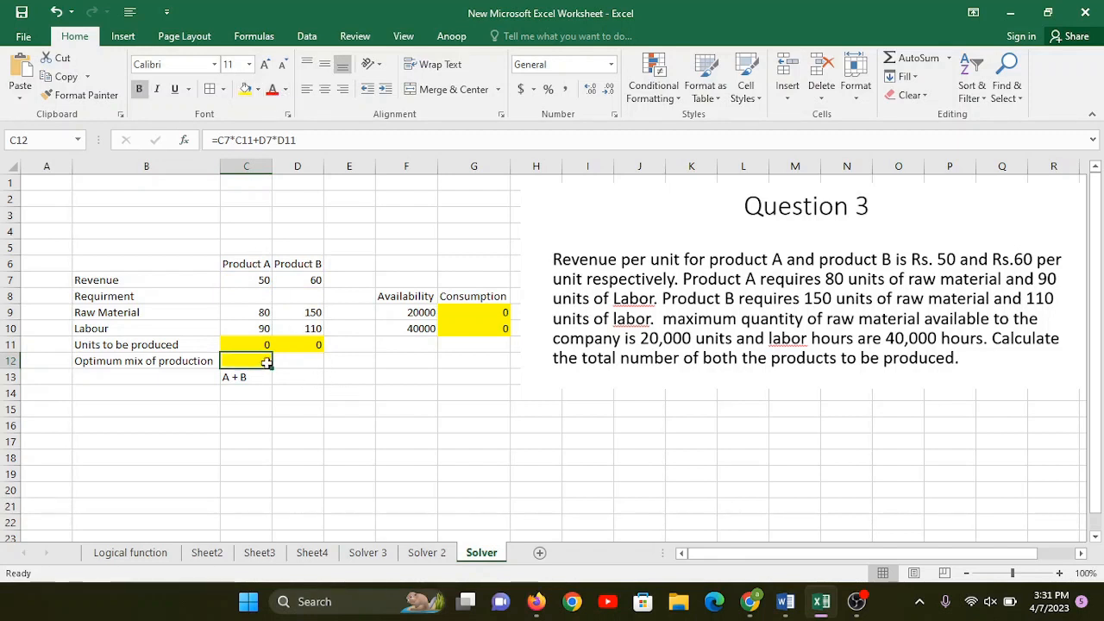
Label the optimum mix cell by entering Objective function in D12.
left_click(300, 362)
type("O")
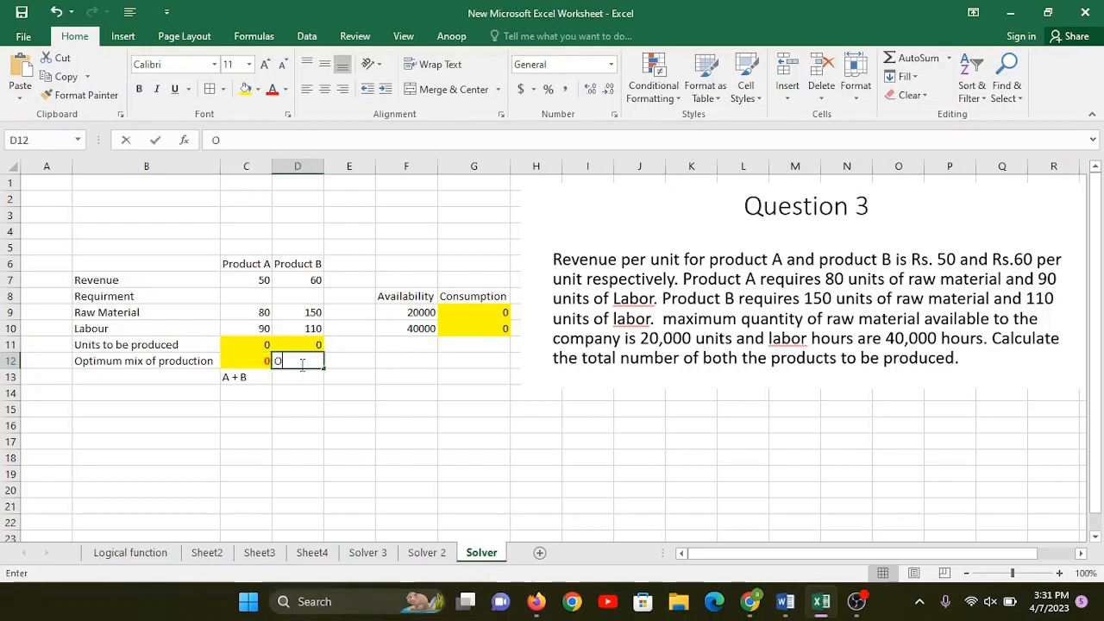
type("bjective")
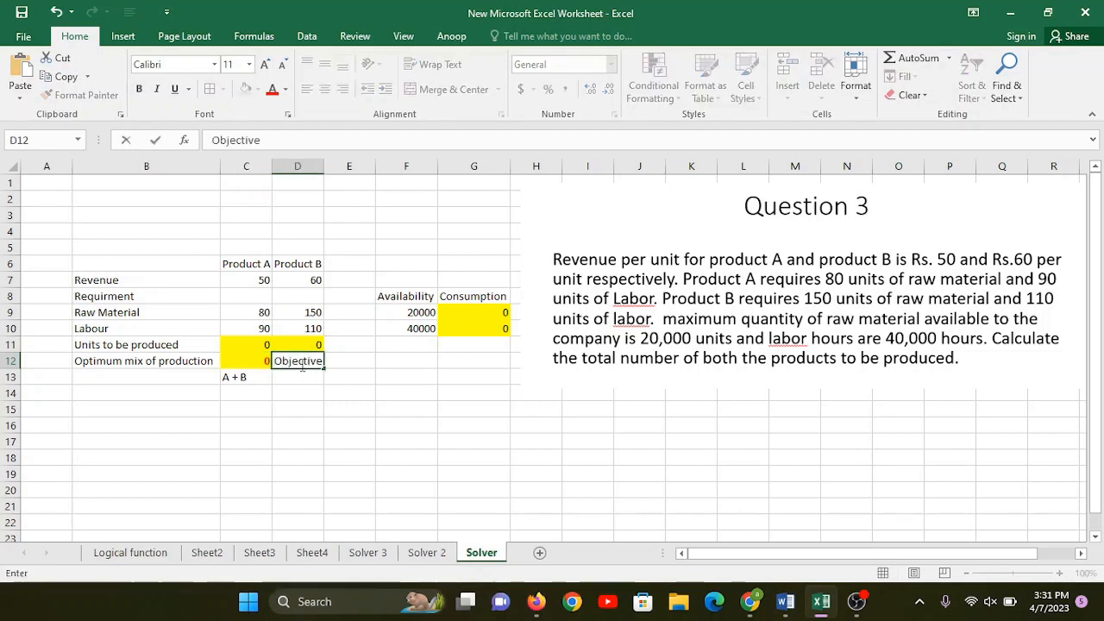
type(" funct")
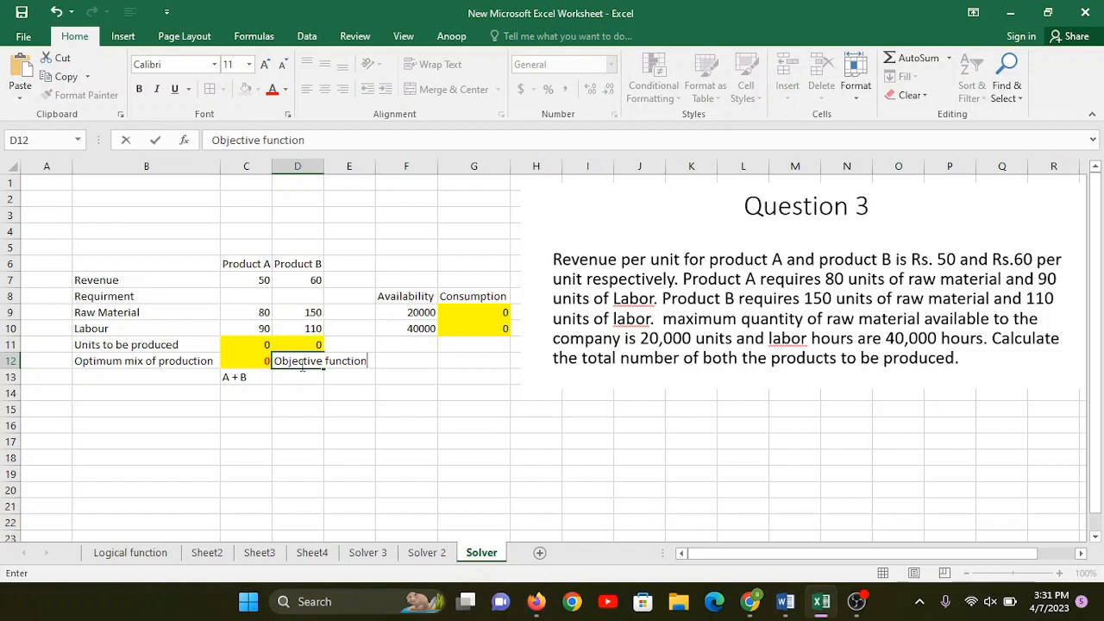
type("ion")
left_click(352, 392)
Review the objective formula in C12 and the consumption formulas in G9 and G10.
left_click(261, 361)
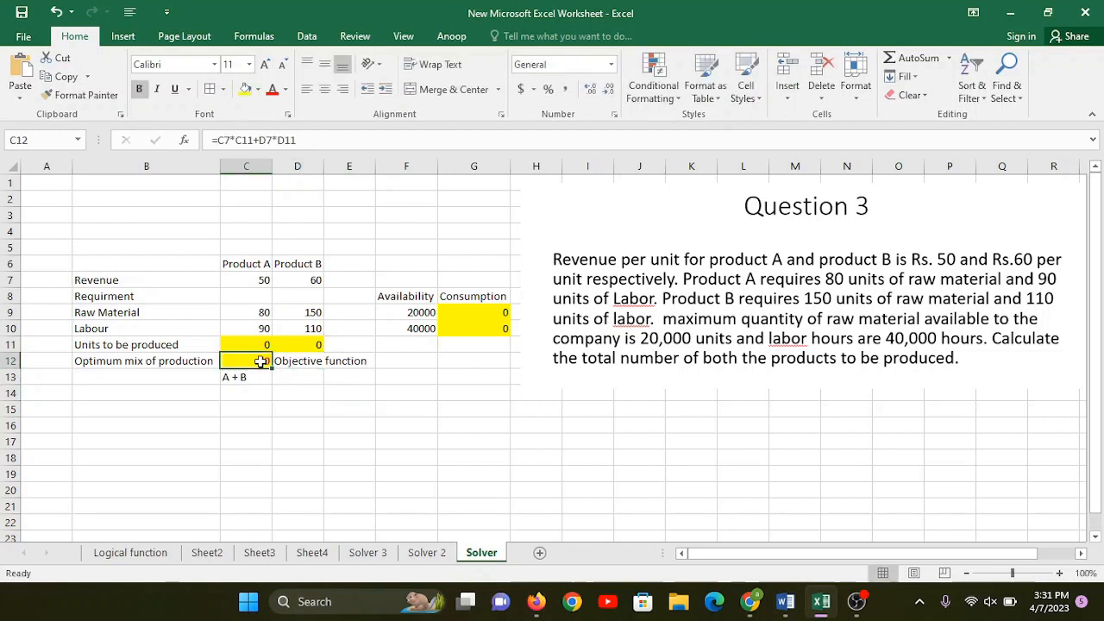
double_click(260, 362)
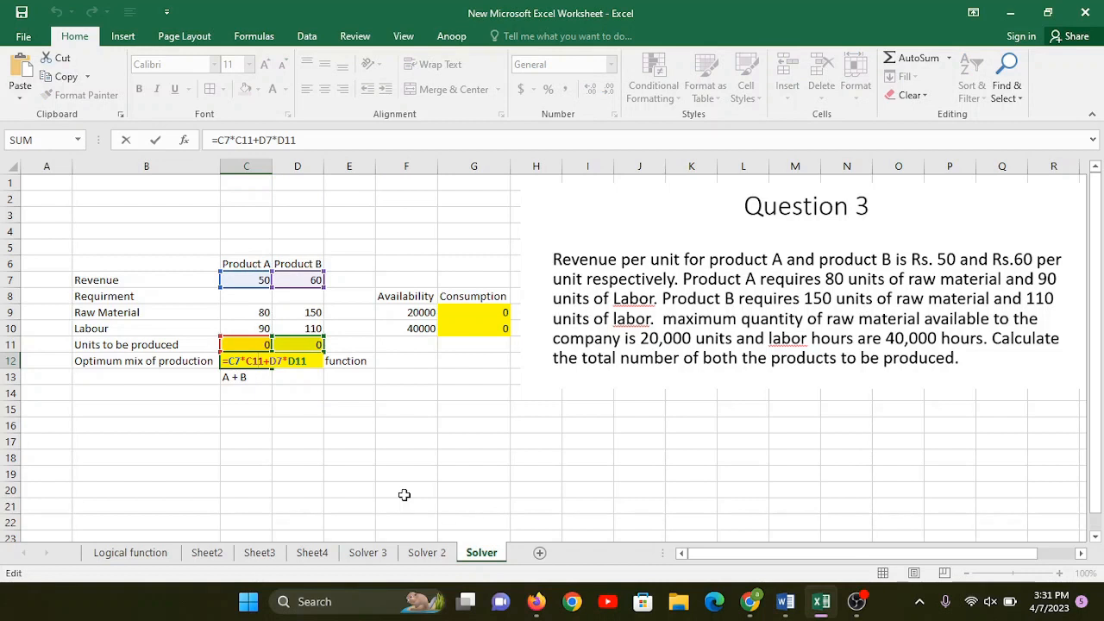
key("Escape")
left_click(309, 362)
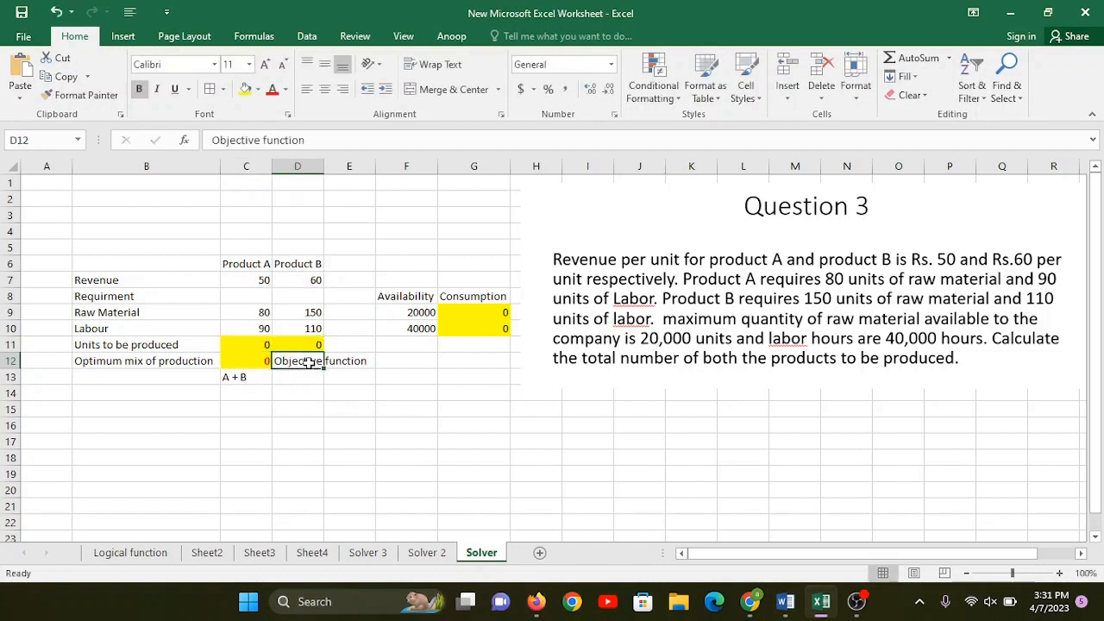
left_click(466, 311)
left_click(466, 328)
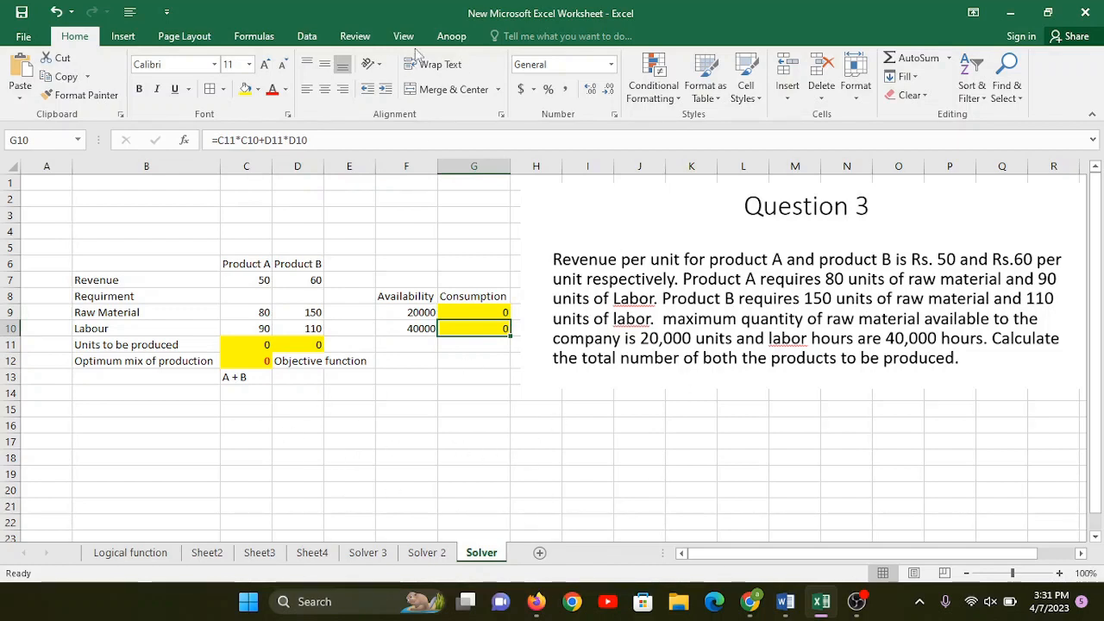
Start Solver and set it to maximise objective cell $C$12 by changing variable cells $C$11:$D$11.
left_click(307, 36)
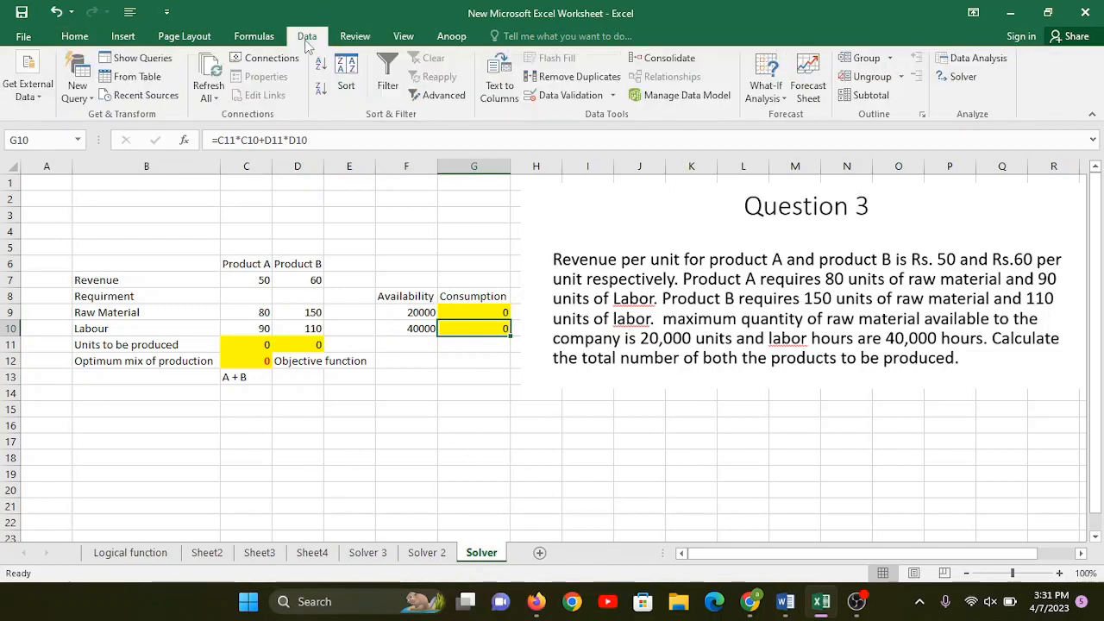
left_click(965, 78)
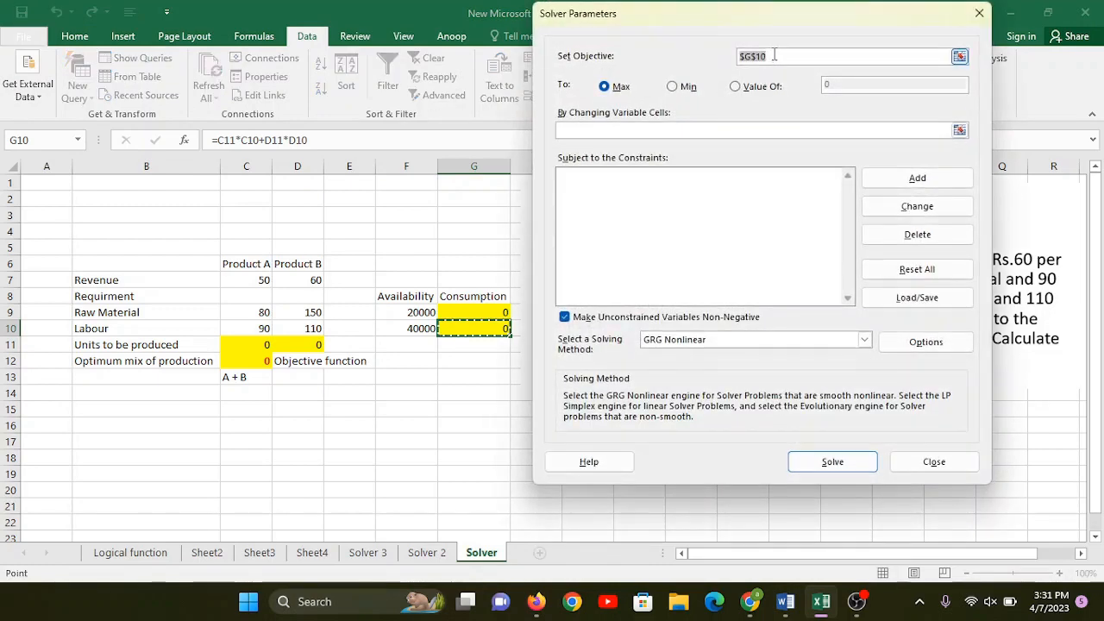
key("BackSpace")
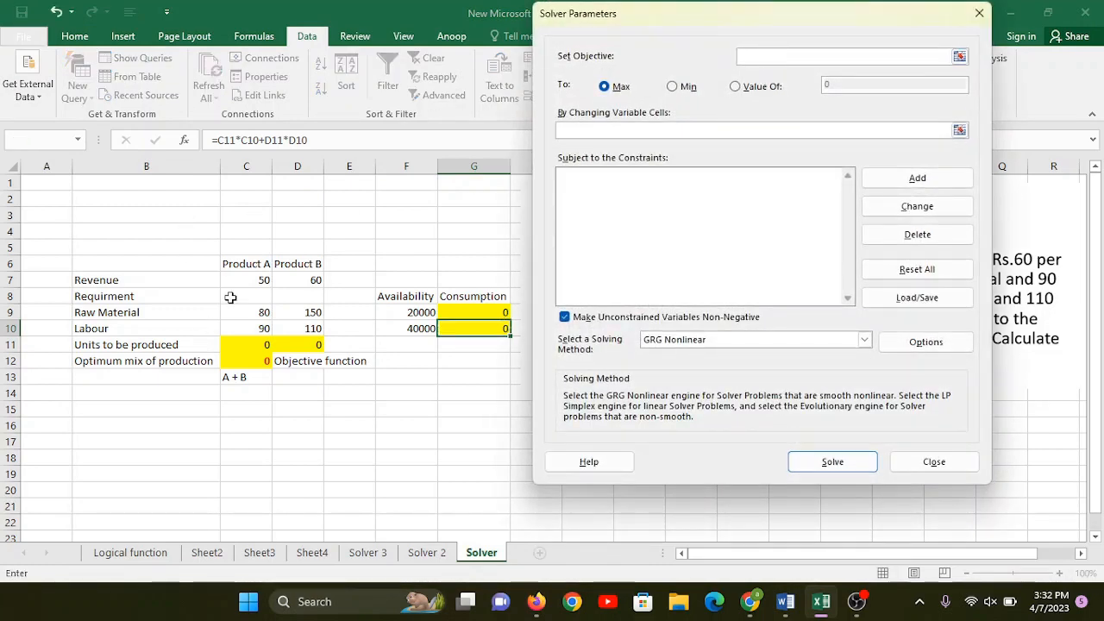
left_click(247, 362)
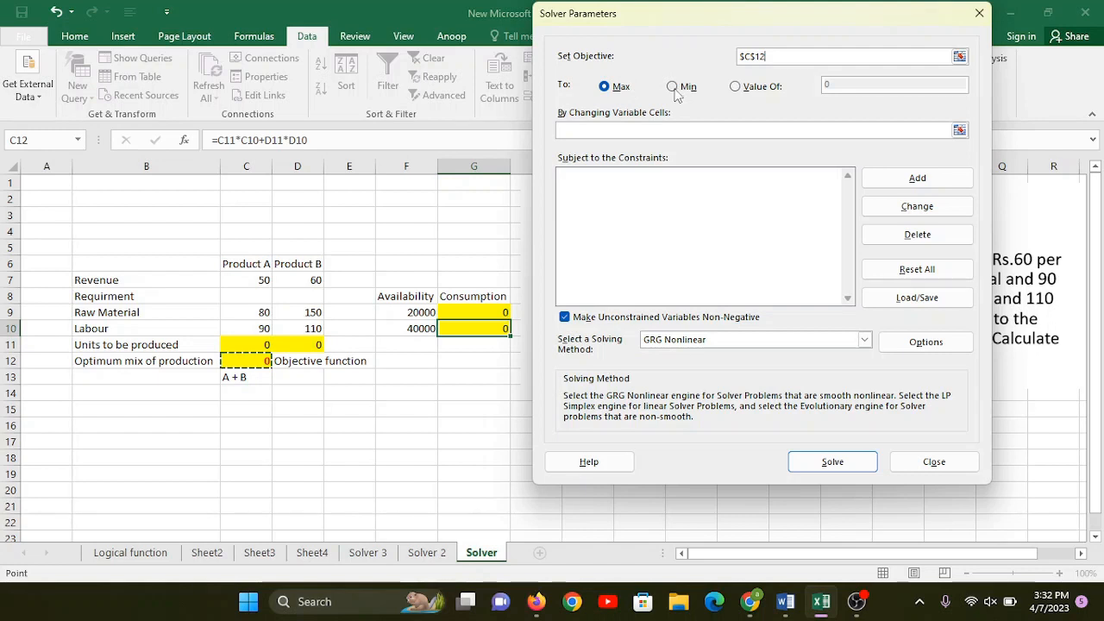
left_click(617, 90)
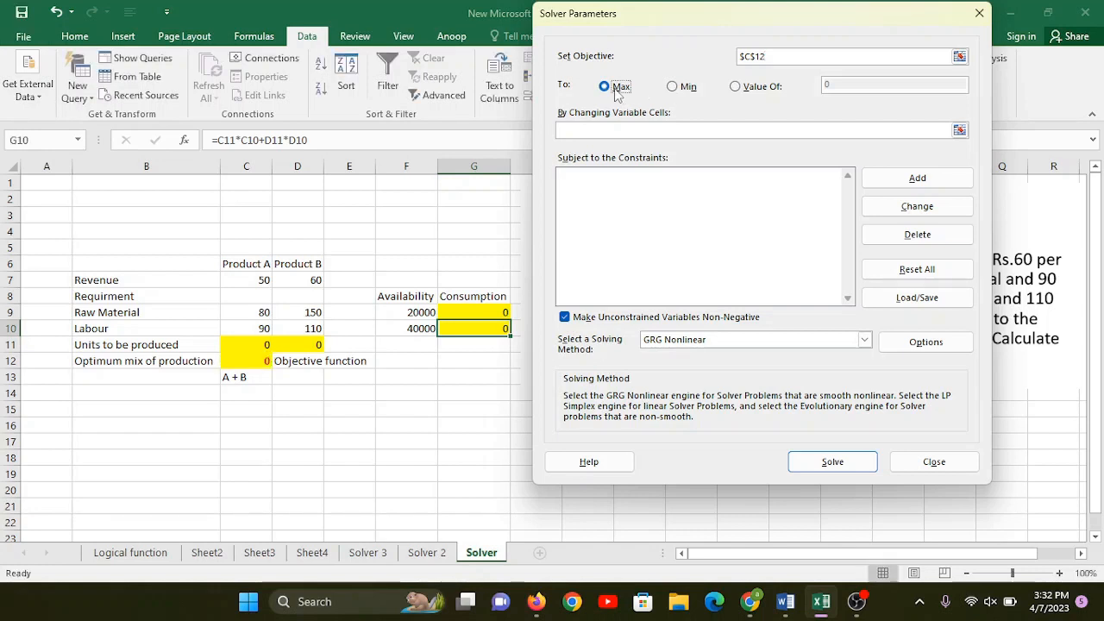
left_click(689, 92)
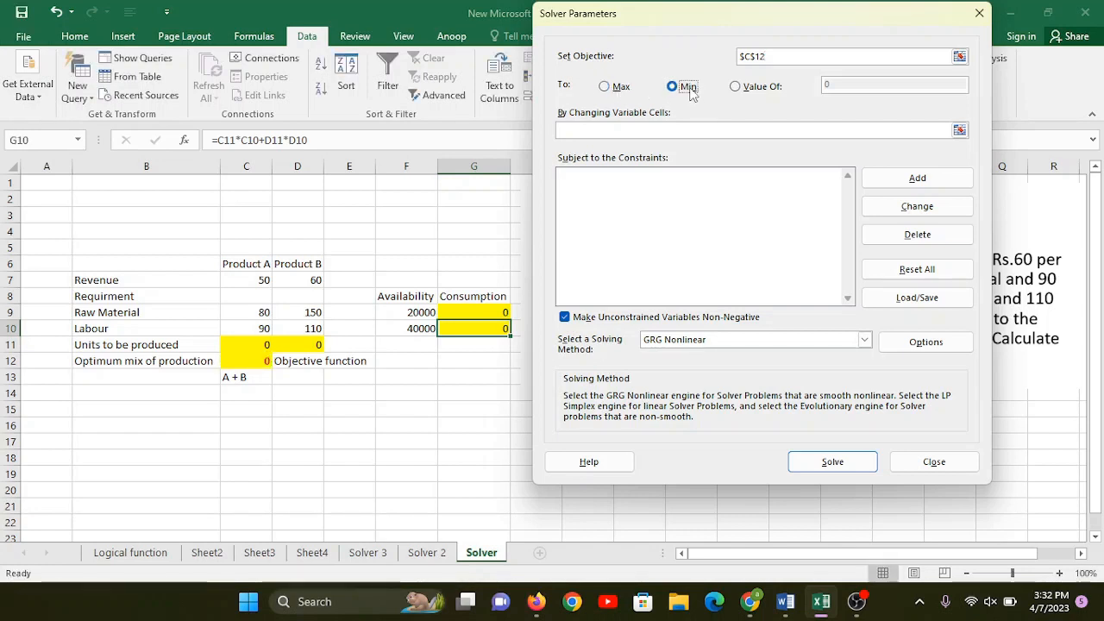
left_click(610, 90)
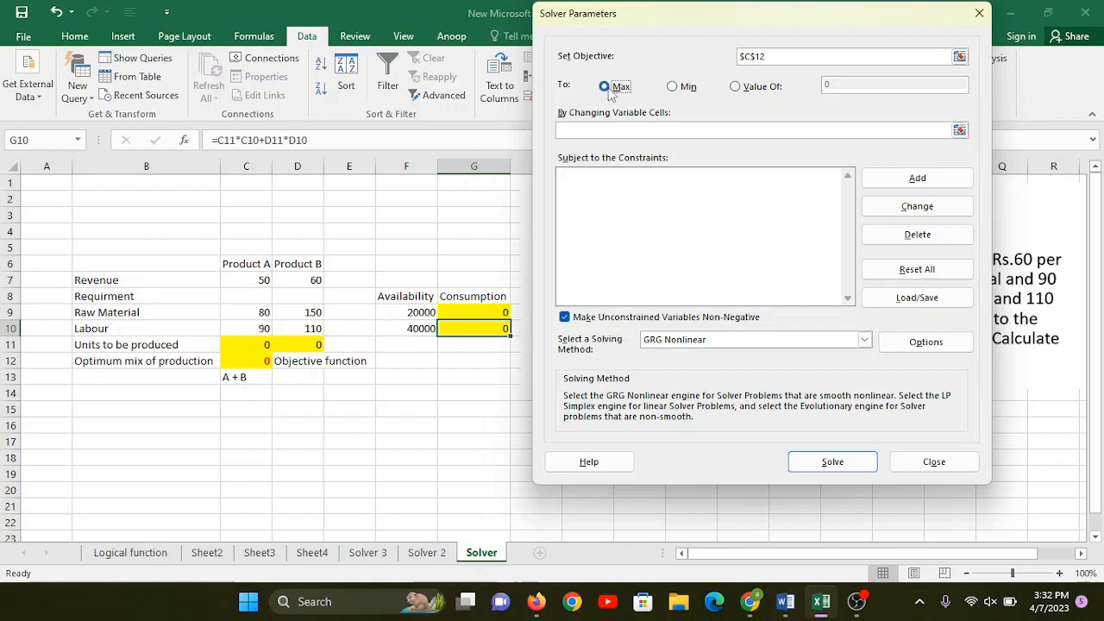
left_click(603, 130)
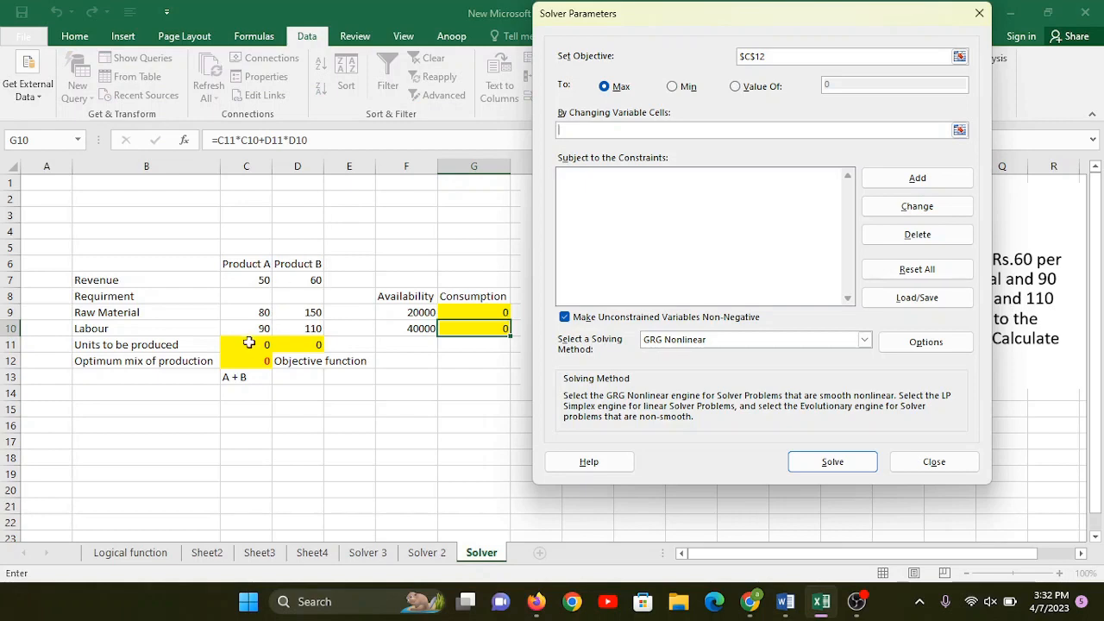
left_click_drag(242, 347, 316, 344)
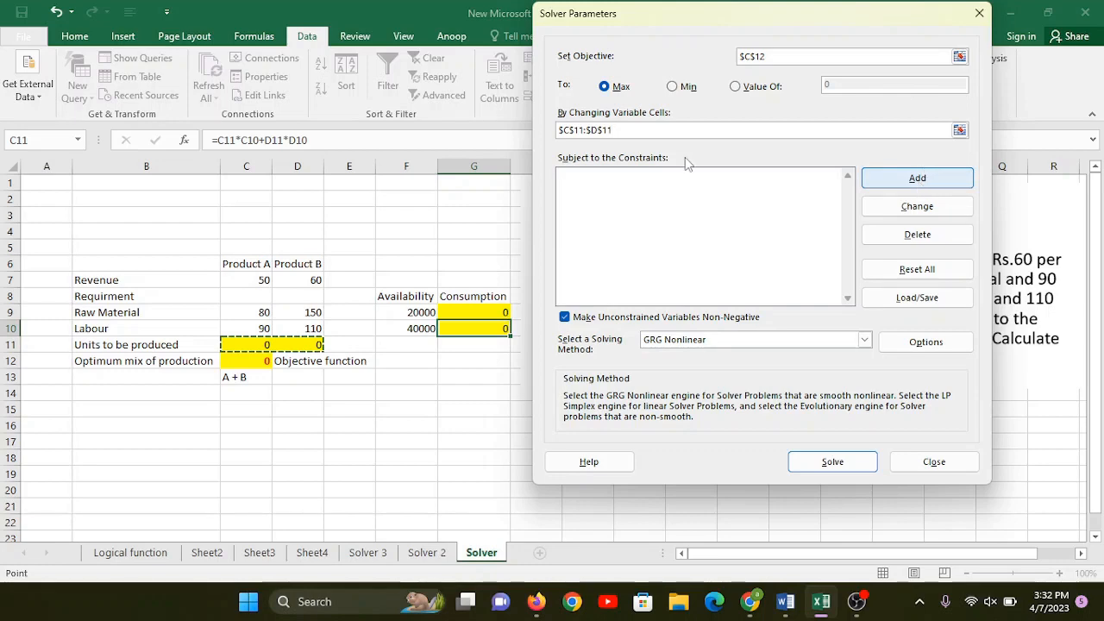
Add the raw material constraint $G$9 <= $F$9 to the Solver model.
left_click(915, 183)
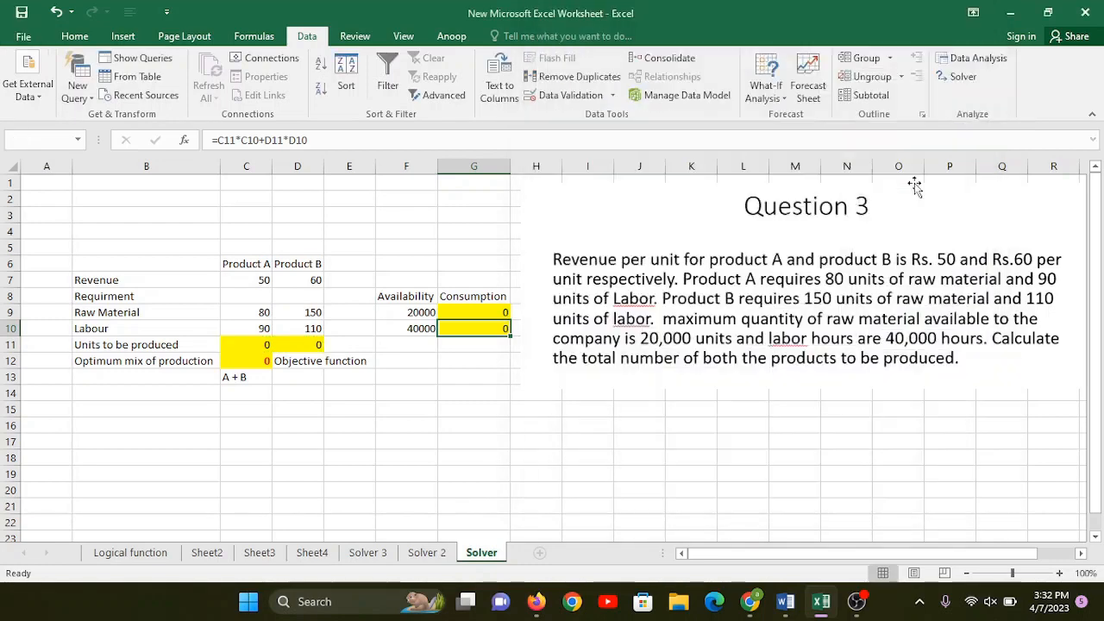
left_click(481, 313)
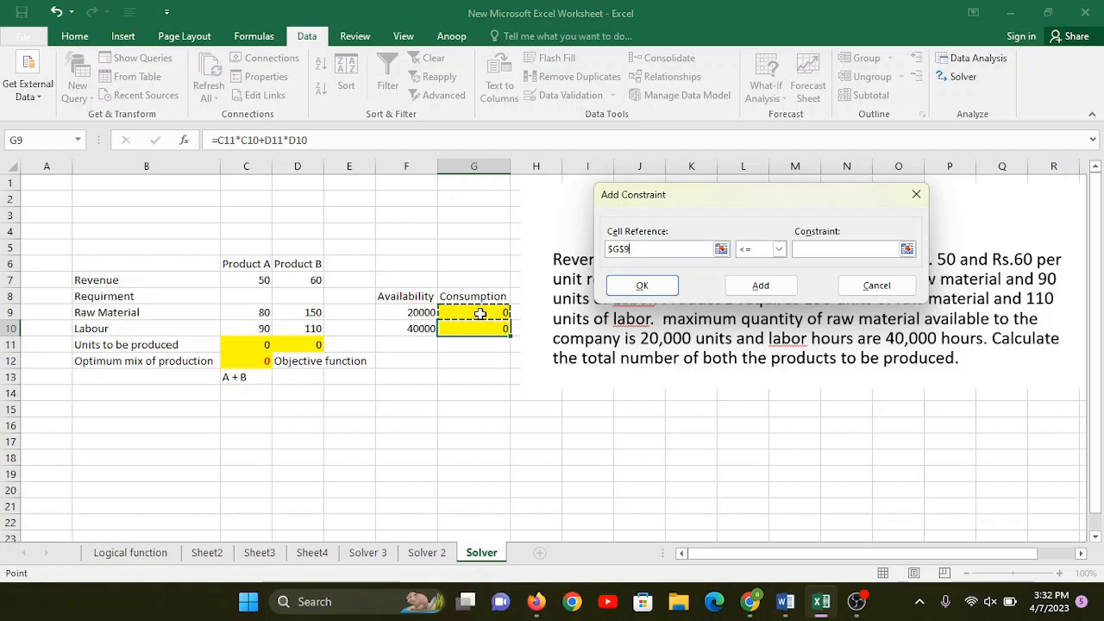
left_click(822, 250)
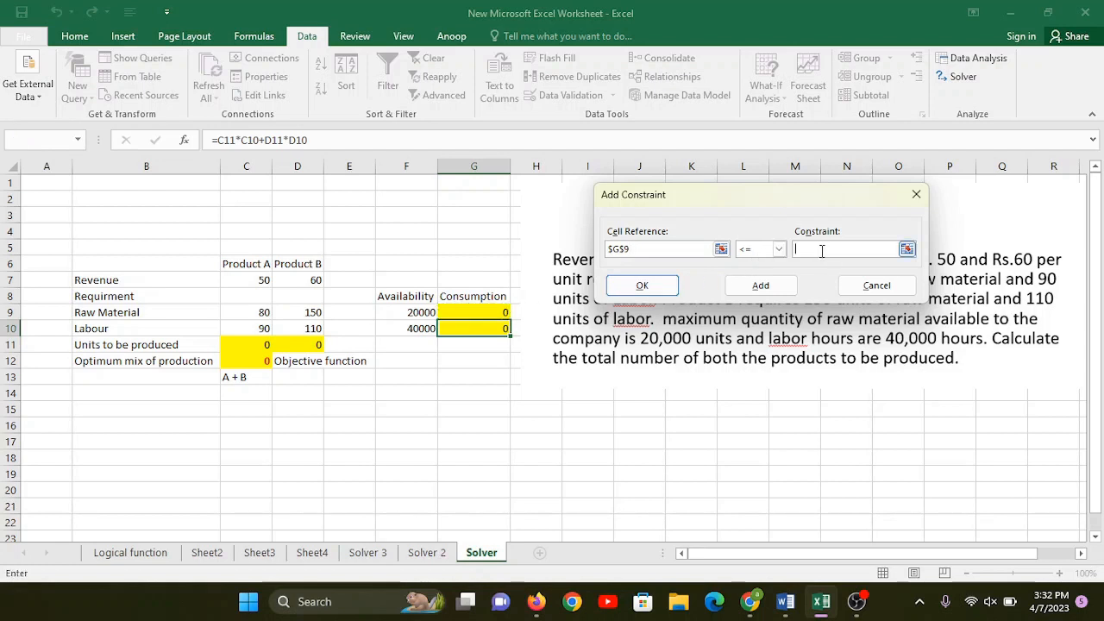
left_click(408, 311)
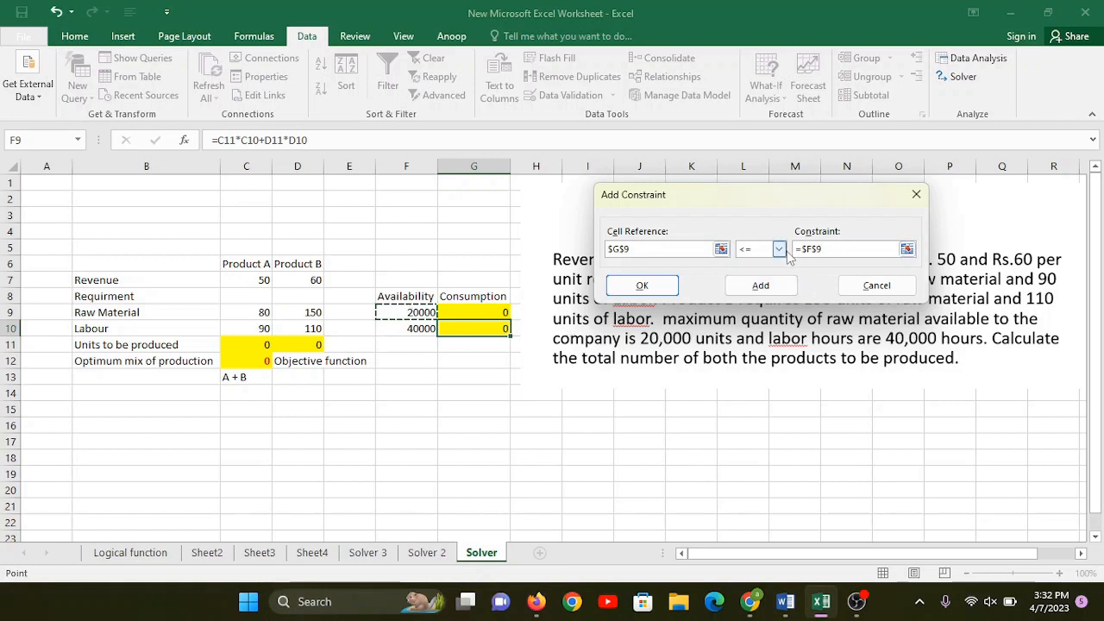
left_click(743, 289)
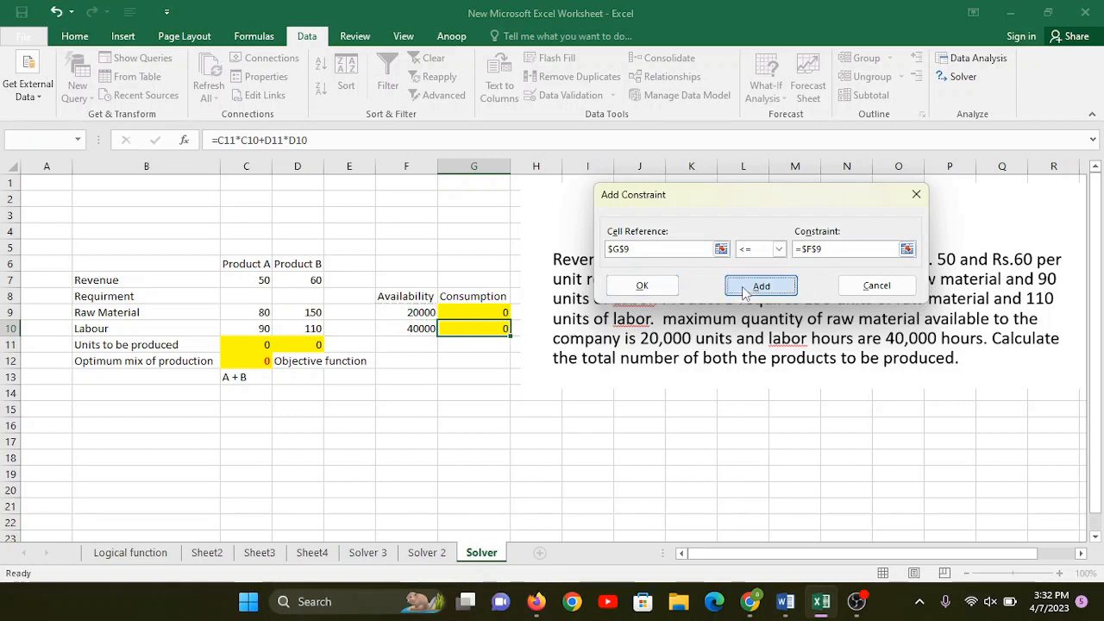
Add the labour constraint $G$10 <= $F$10 to the Solver model.
left_click(466, 332)
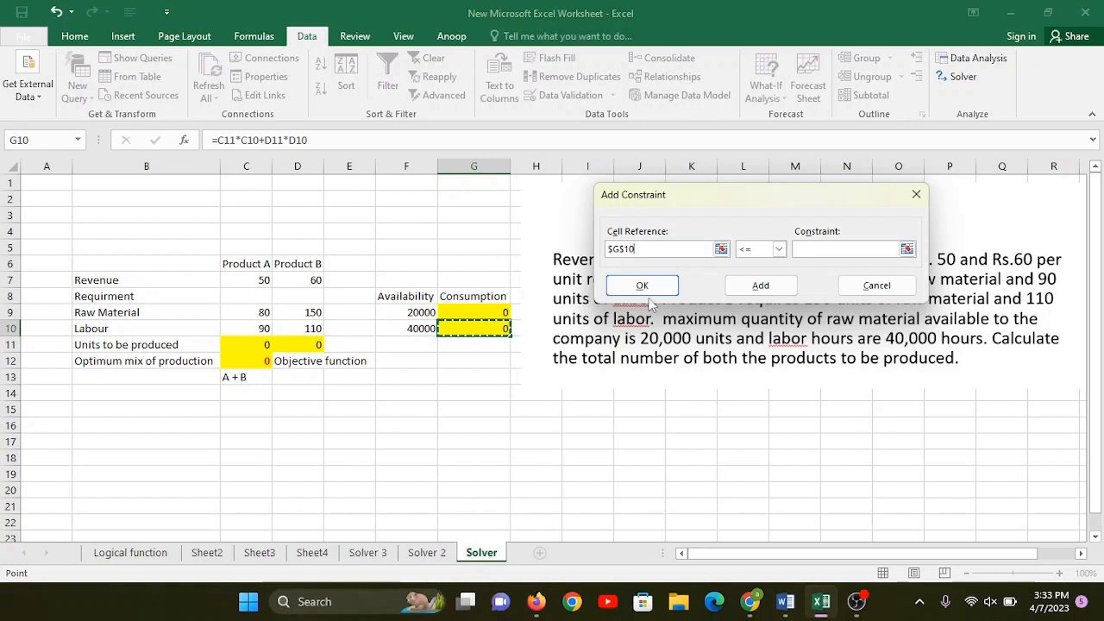
left_click(795, 250)
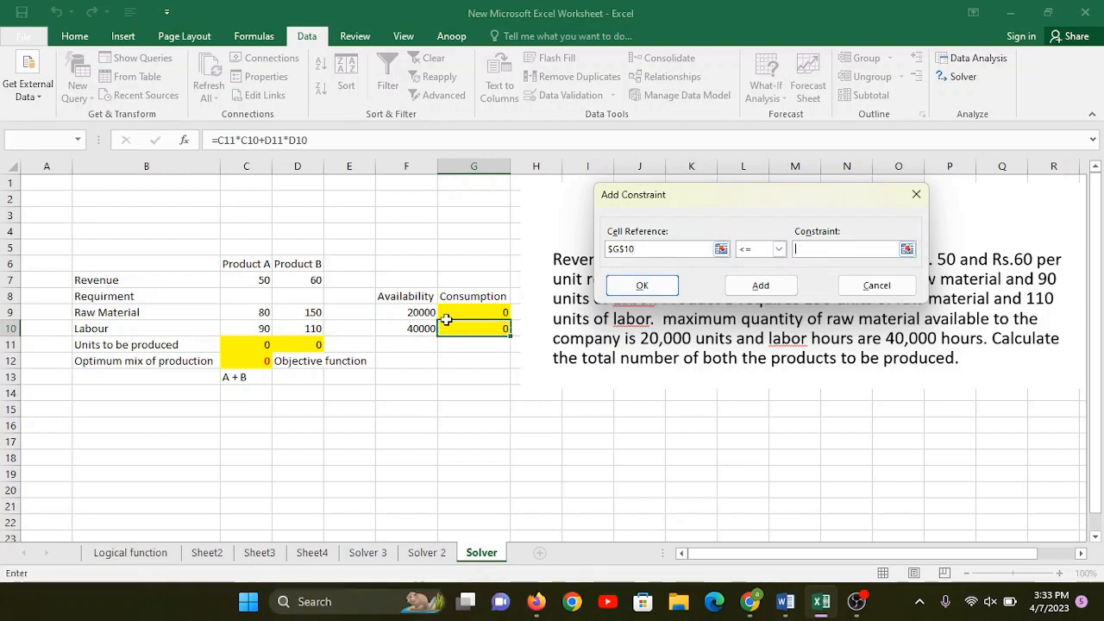
left_click(406, 330)
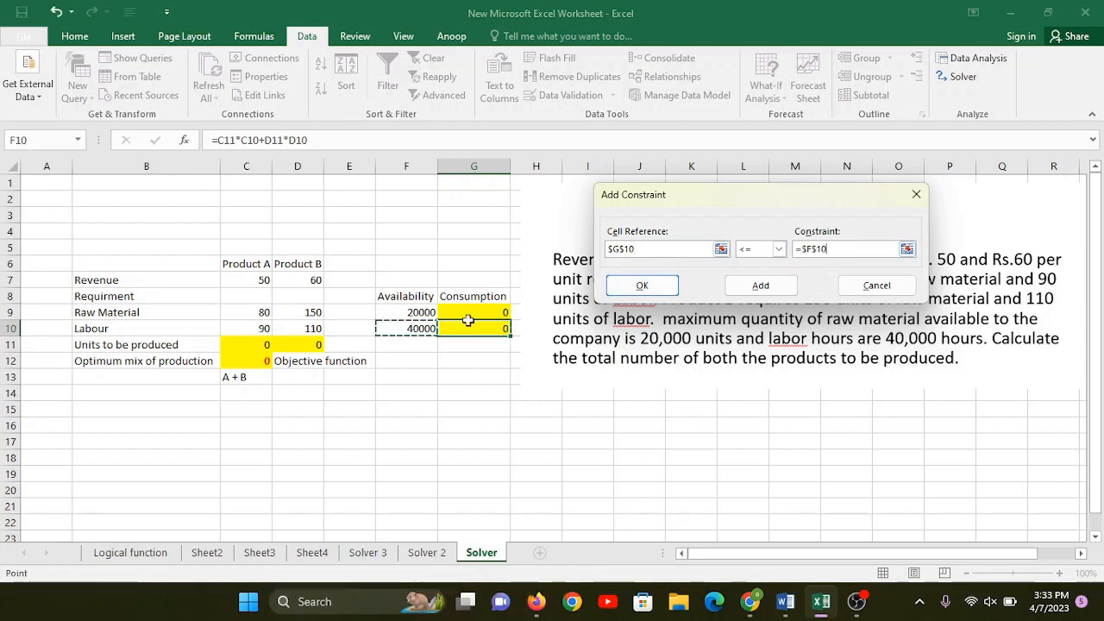
left_click(761, 288)
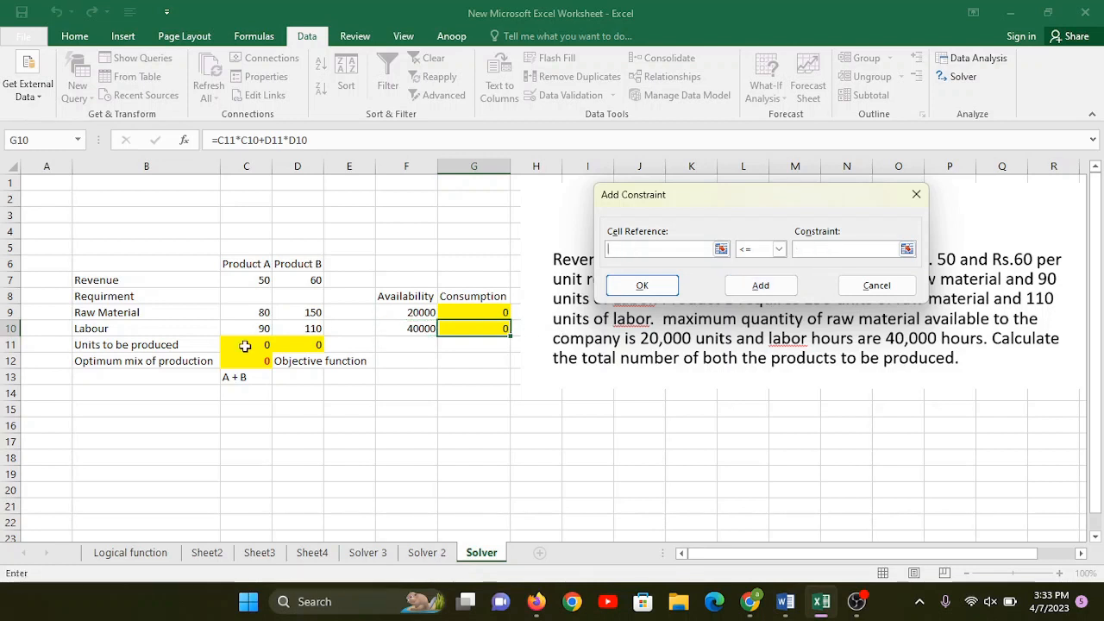
Add a non-negativity constraint requiring the units to be produced in $C$11:$D$11 to be >= 0.
left_click_drag(250, 345, 299, 349)
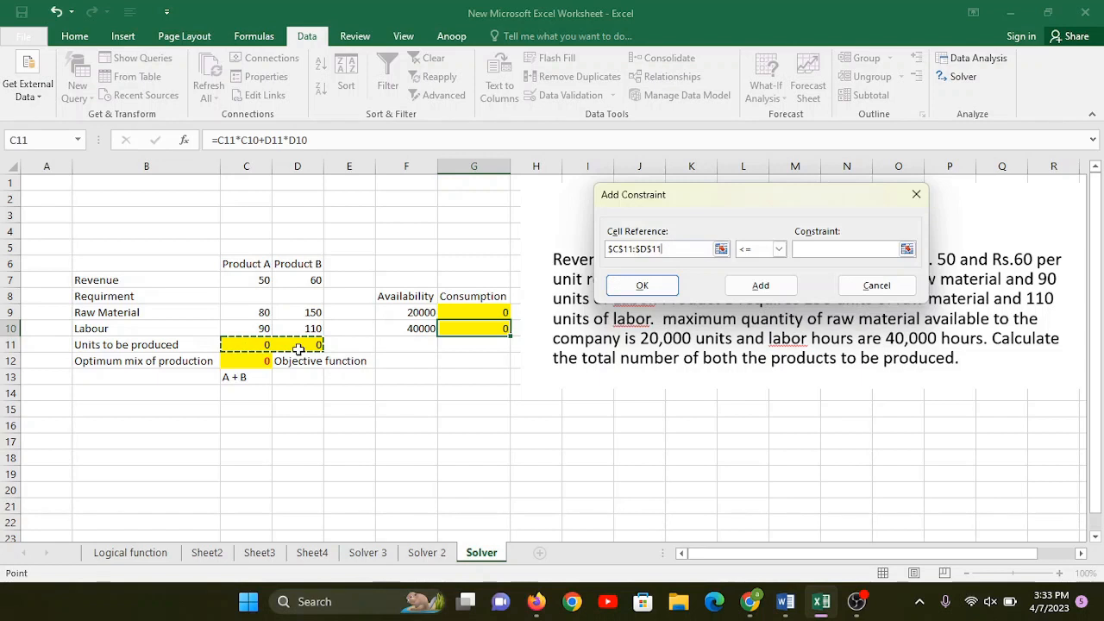
left_click(779, 249)
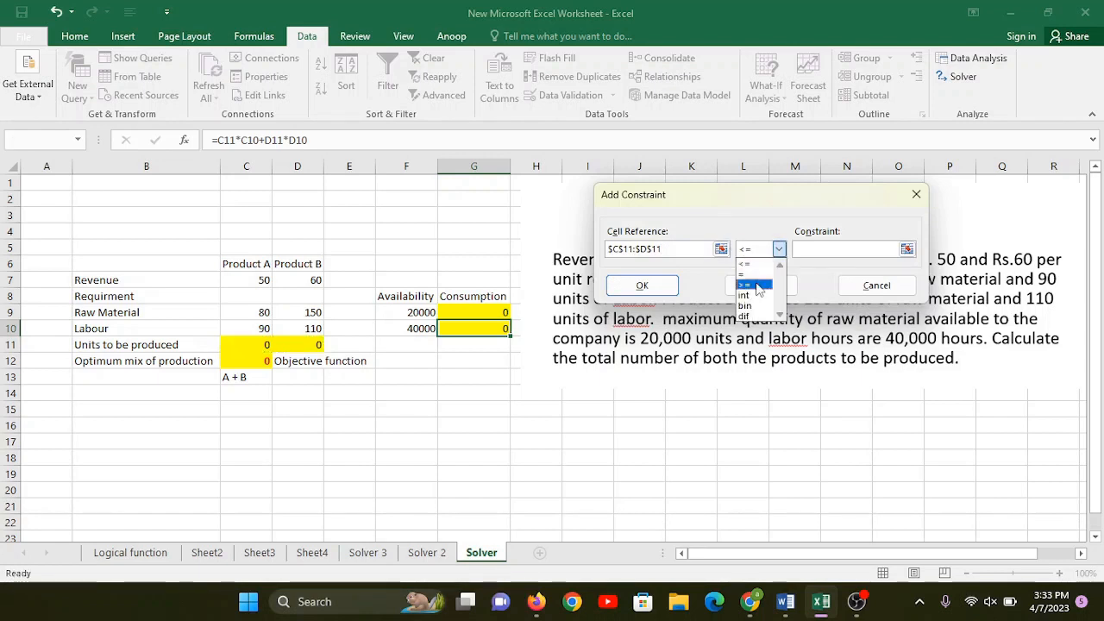
left_click(752, 285)
left_click(811, 251)
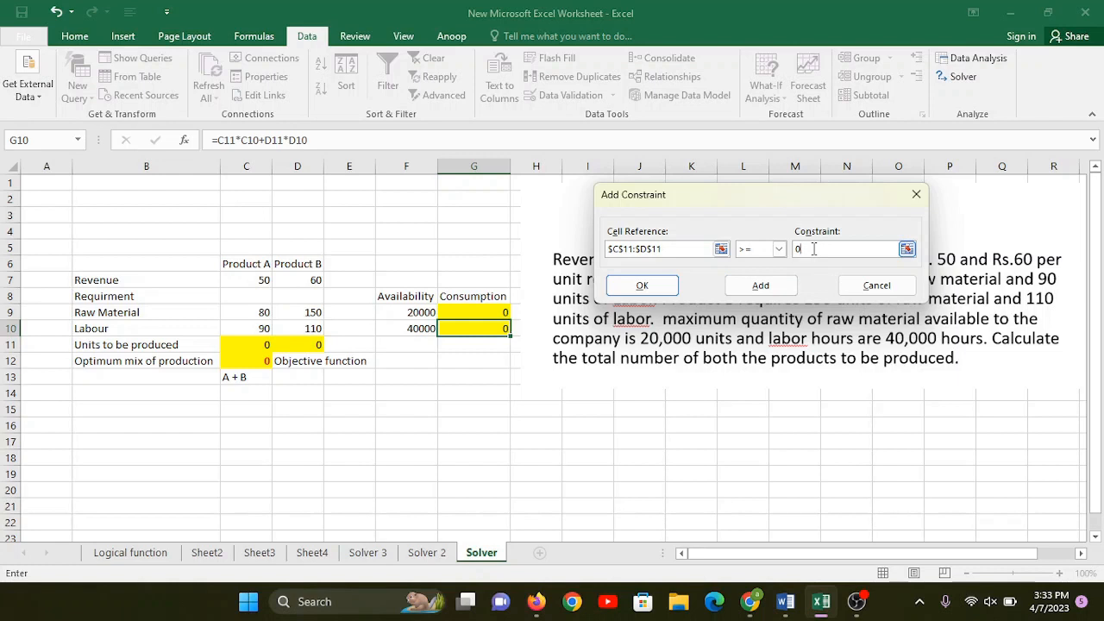
left_click(762, 289)
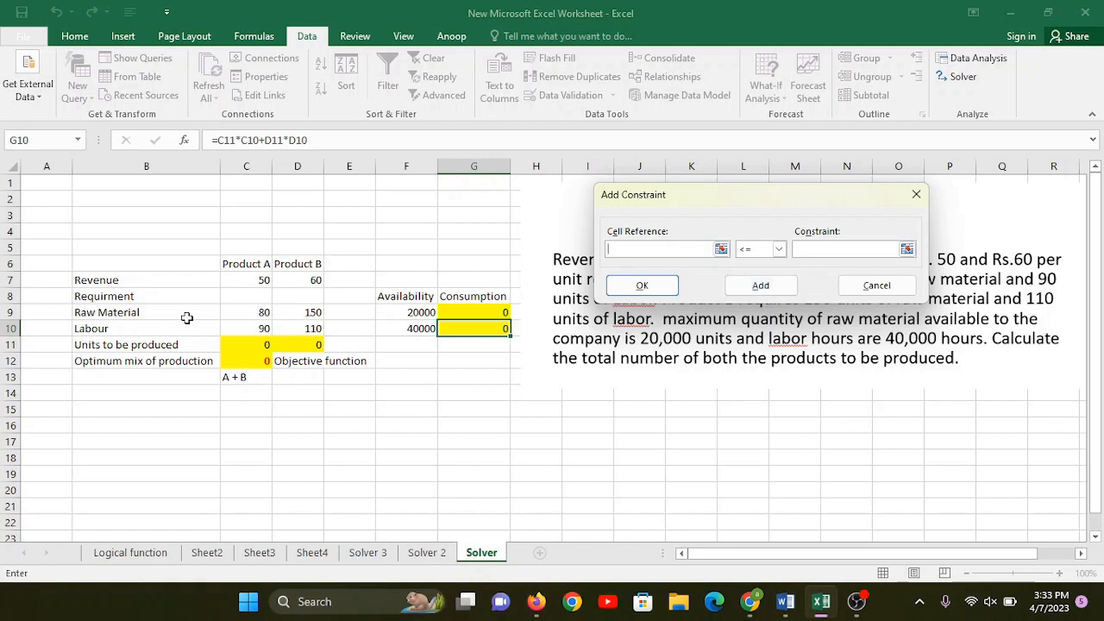
Constrain $C$11:$D$11 to integers as the last constraint, and solve the model, keeping the Solver solution.
left_click_drag(247, 344, 310, 345)
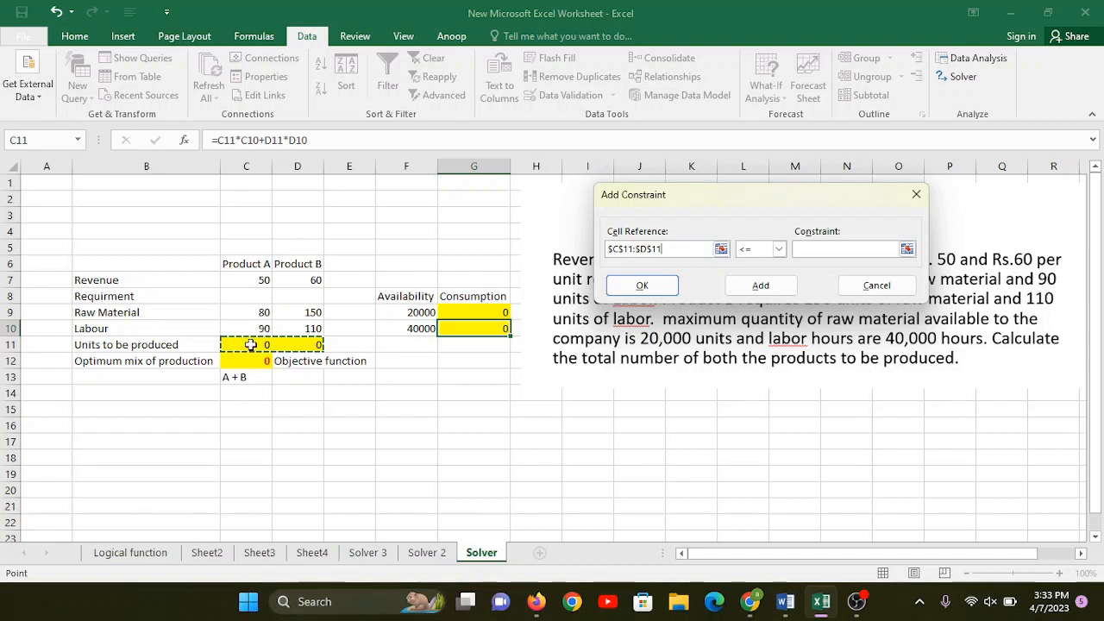
left_click(765, 255)
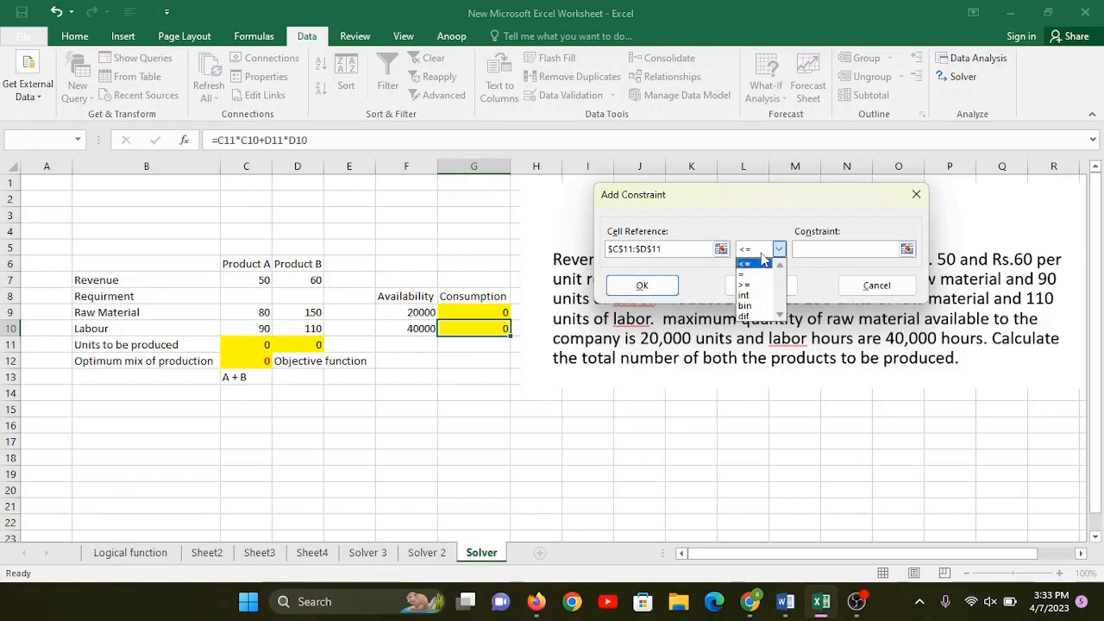
left_click(764, 298)
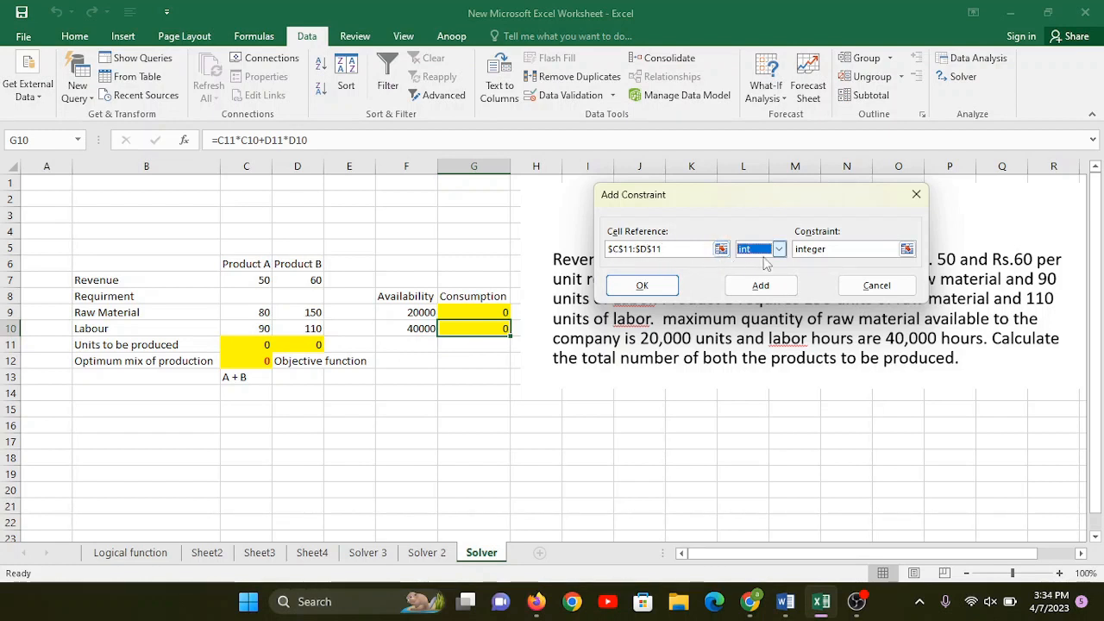
left_click(643, 286)
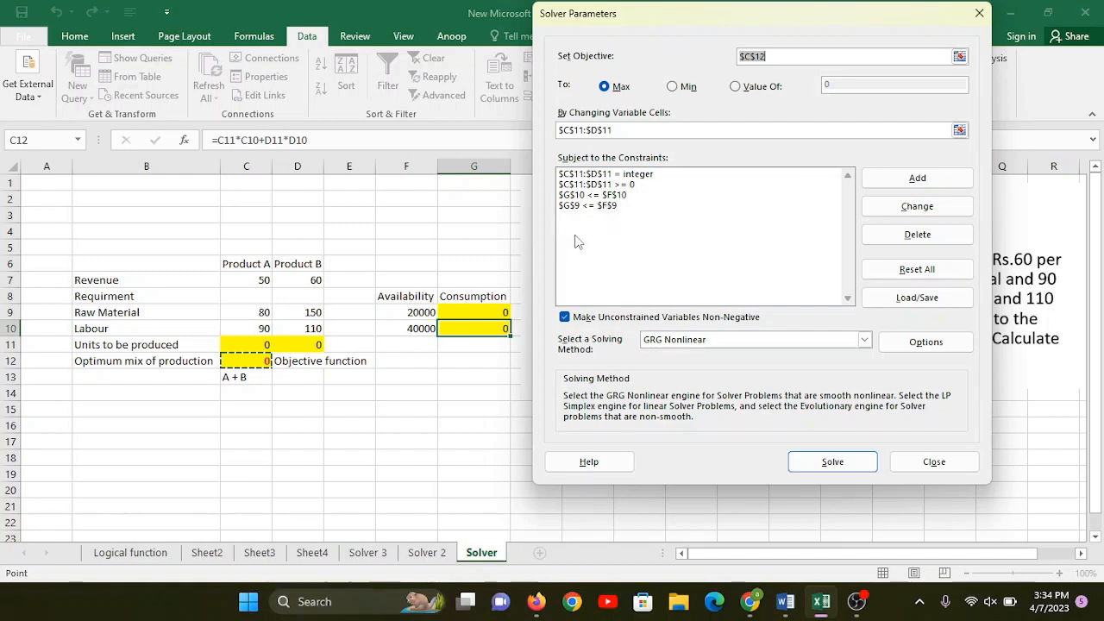
left_click(822, 464)
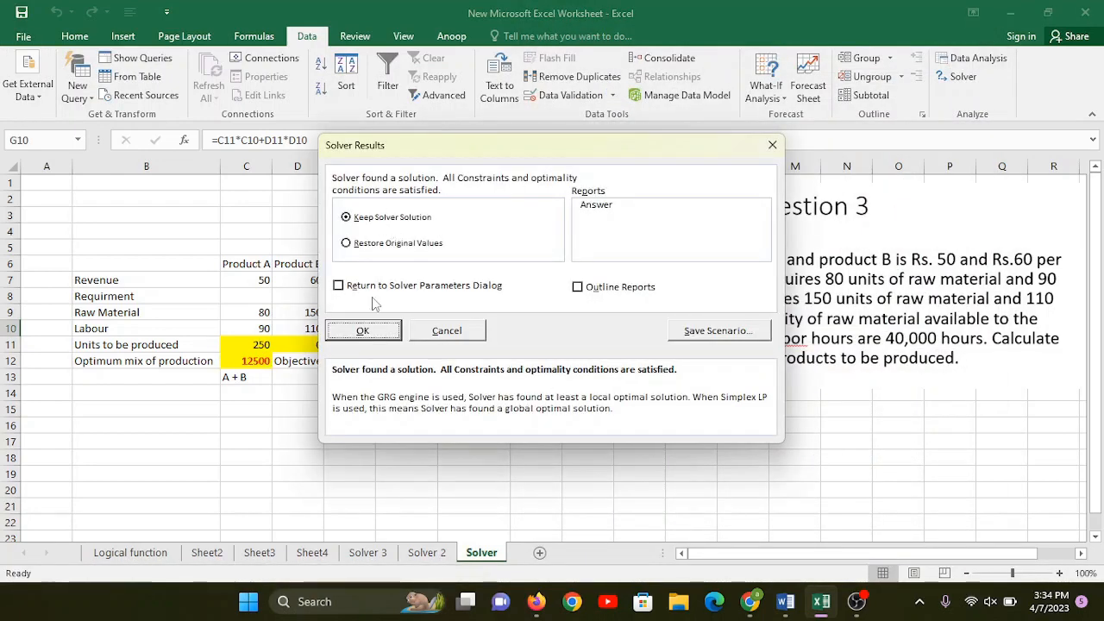
left_click(368, 337)
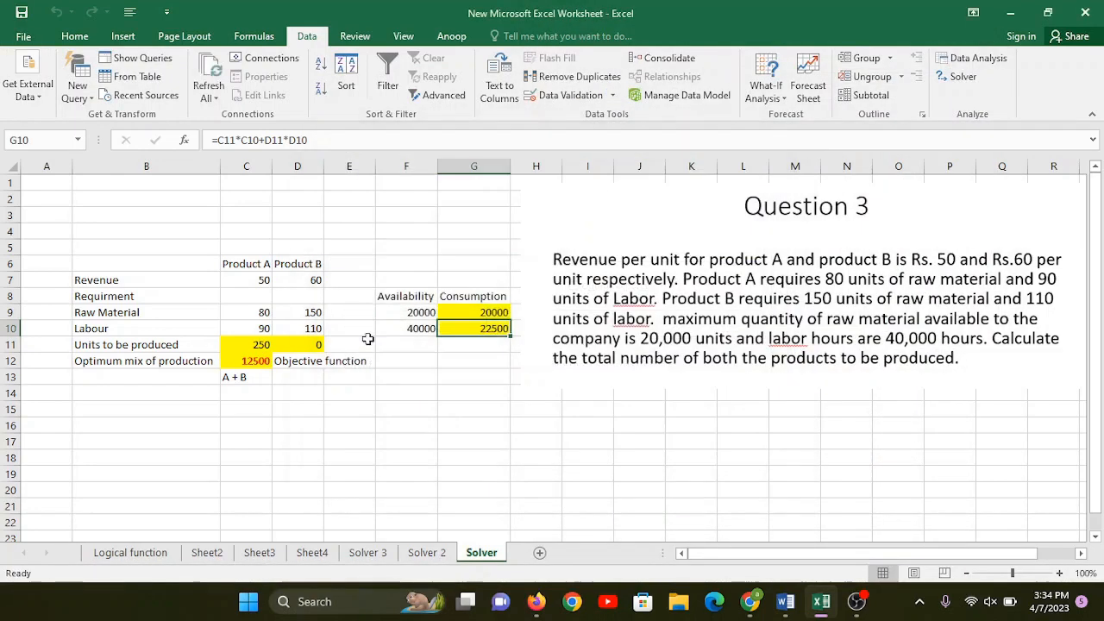
Review the solved units to be produced for Product A and Product B in C11 and D11, along with Product A's revenue in C7.
left_click(254, 345)
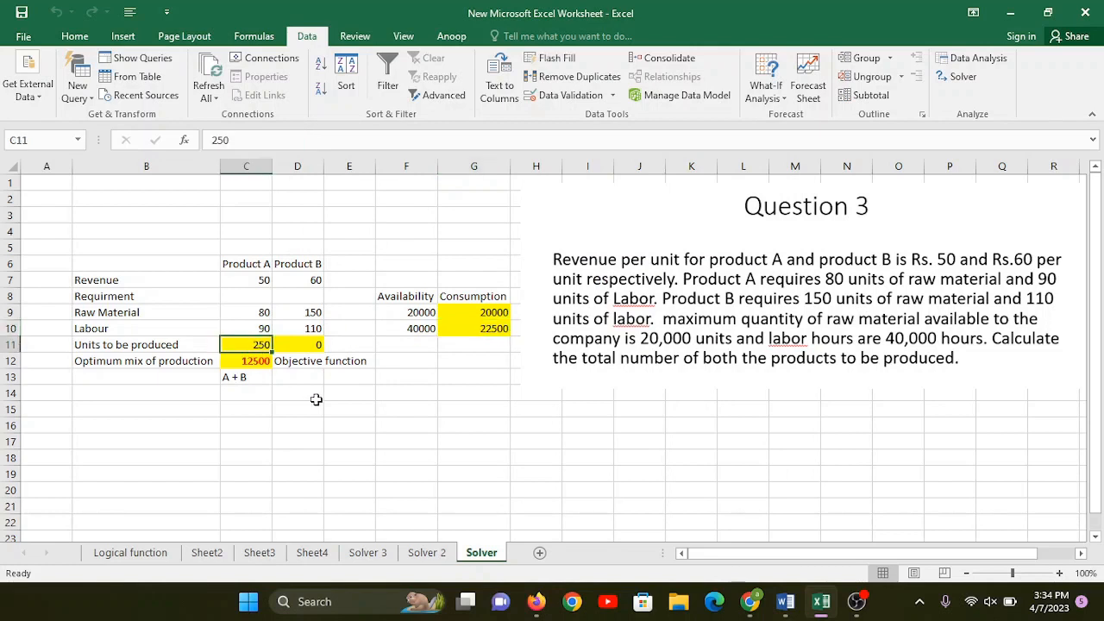
left_click(254, 252)
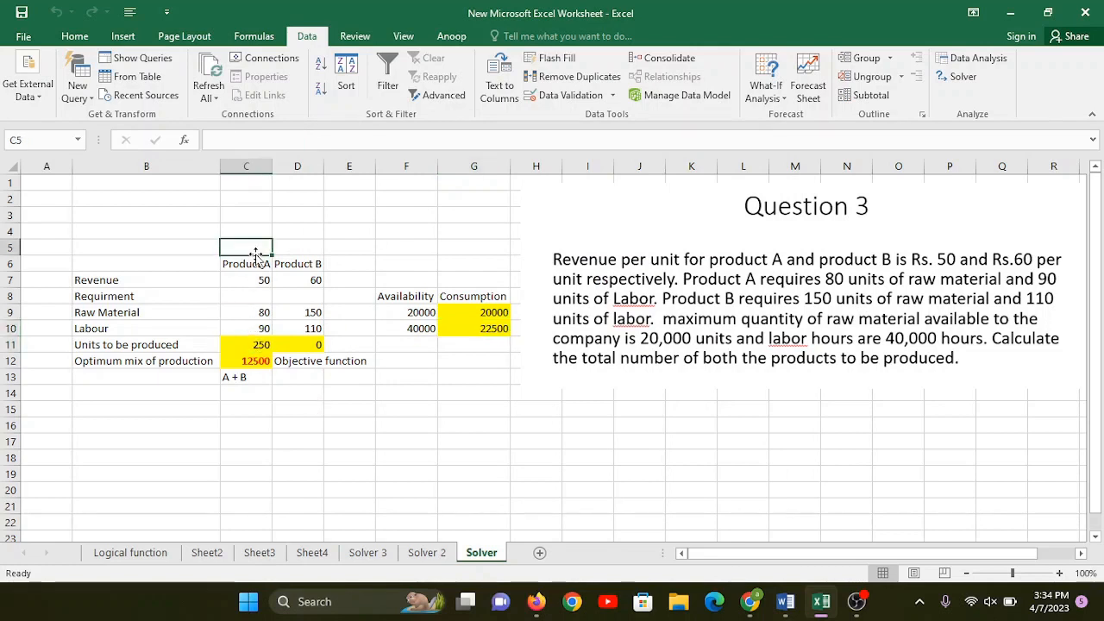
left_click(262, 268)
left_click(299, 344)
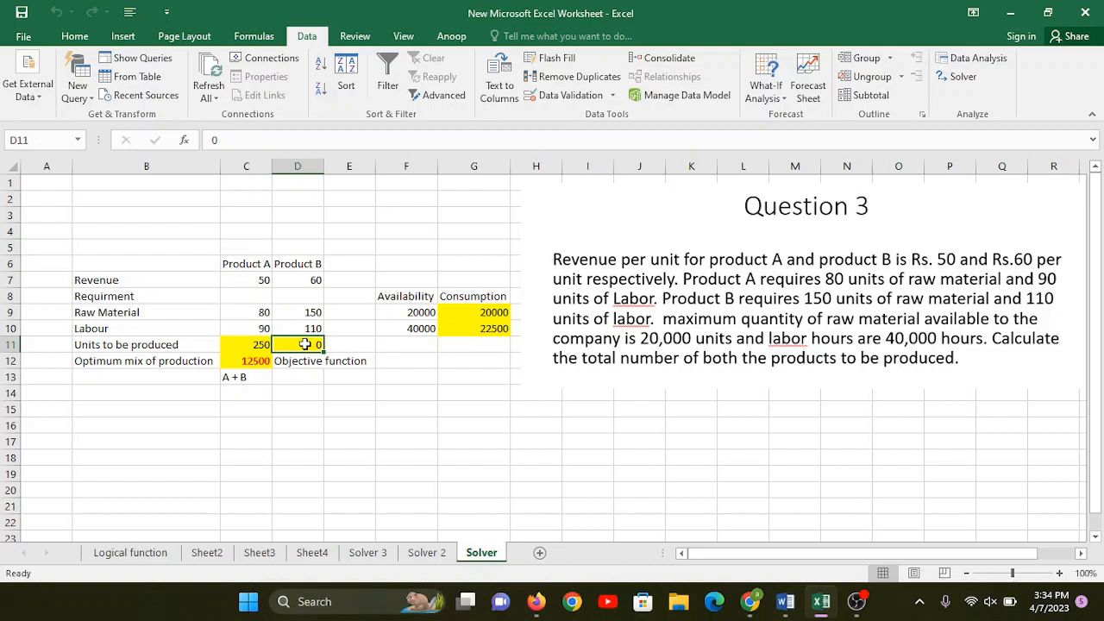
left_click(295, 261)
left_click(240, 283)
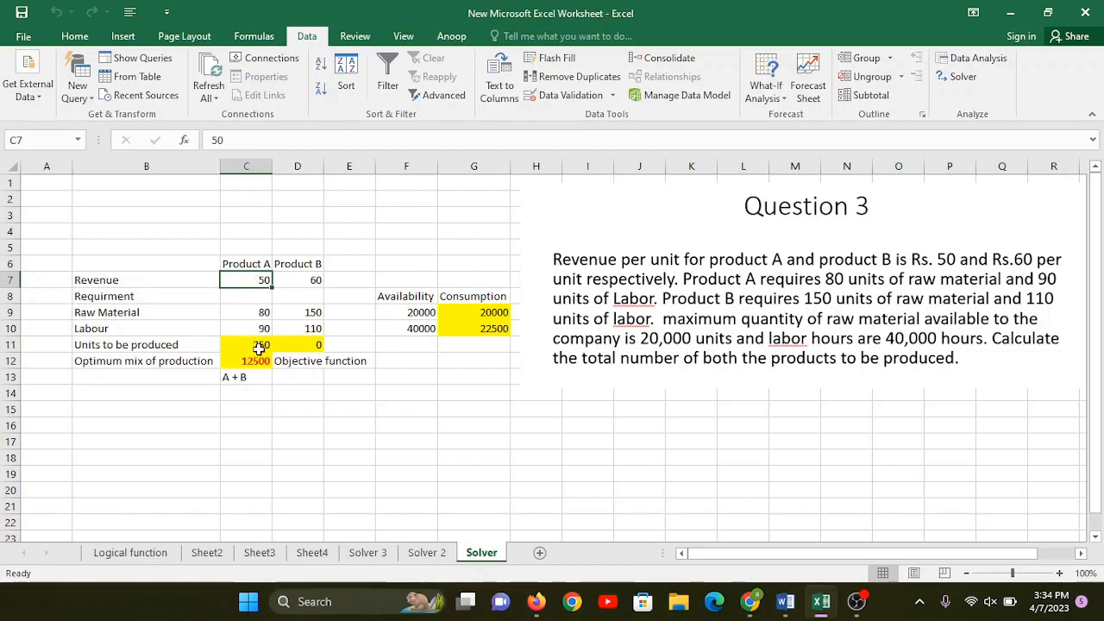
left_click(260, 347)
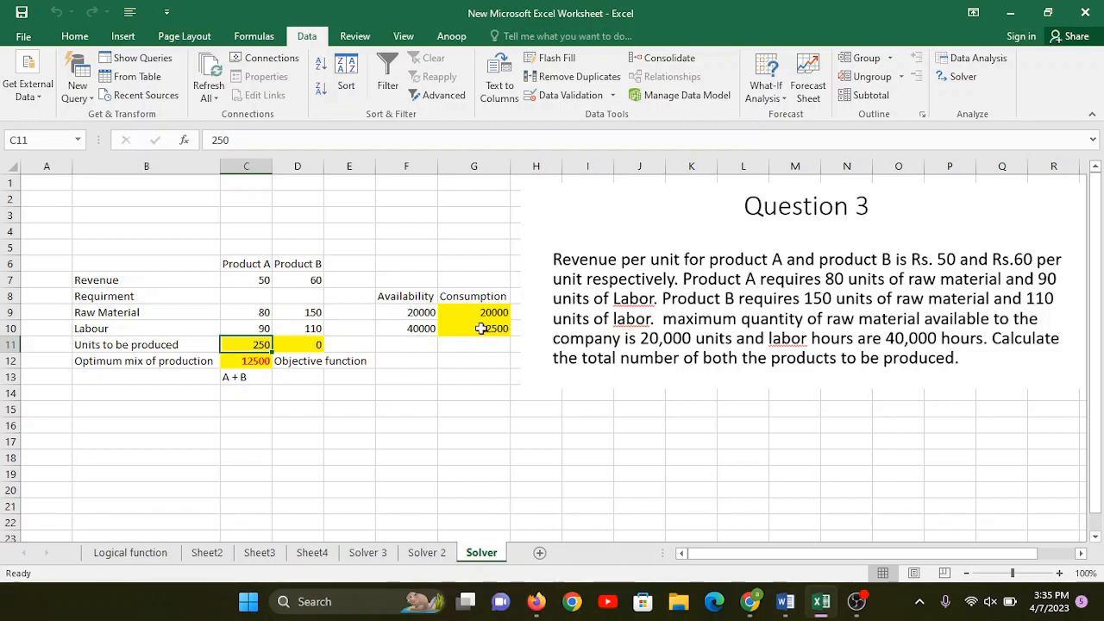
Make the Availability and Consumption headings in F8:G8 bold.
left_click_drag(407, 297, 481, 297)
key("ctrl+b")
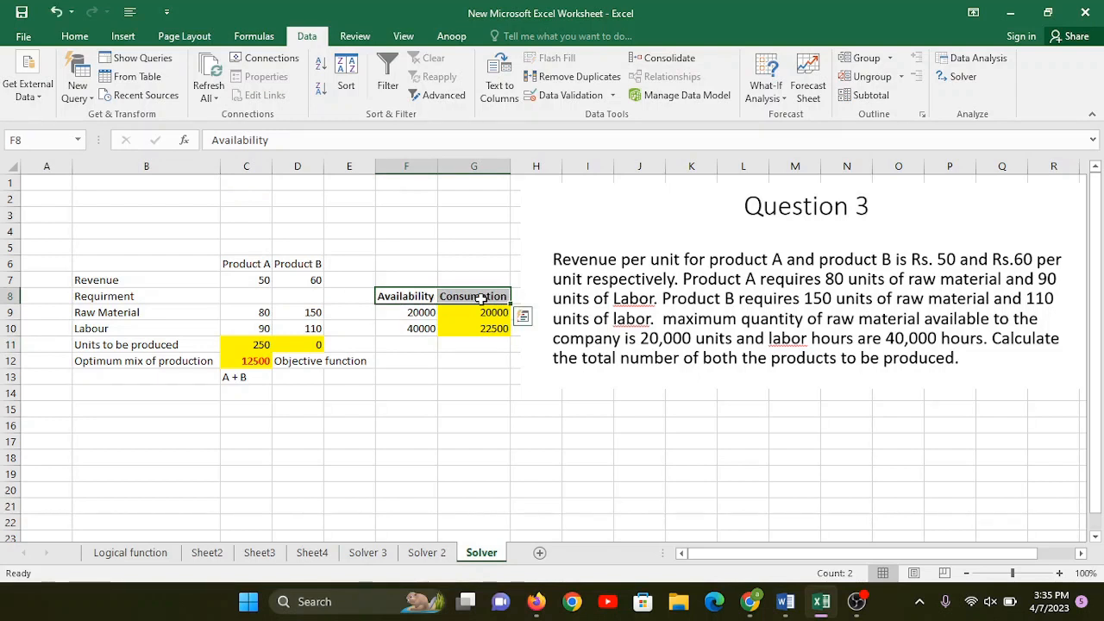
Compare availability with consumption for raw material and labour in F9:G10, and check the objective value in C12.
left_click(418, 313)
left_click(493, 313)
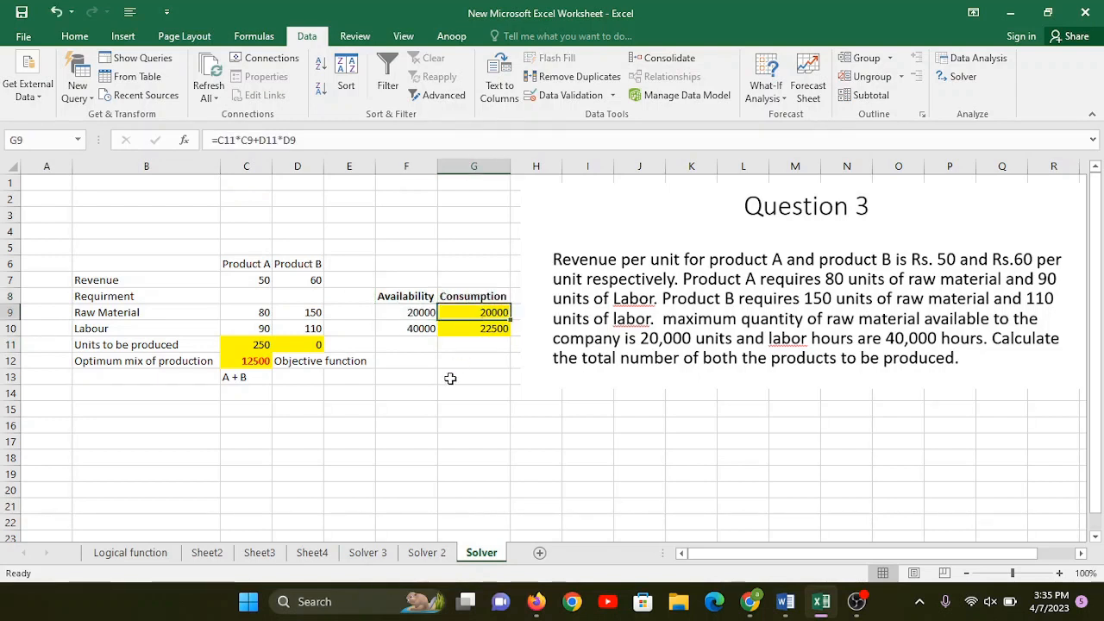
left_click(419, 328)
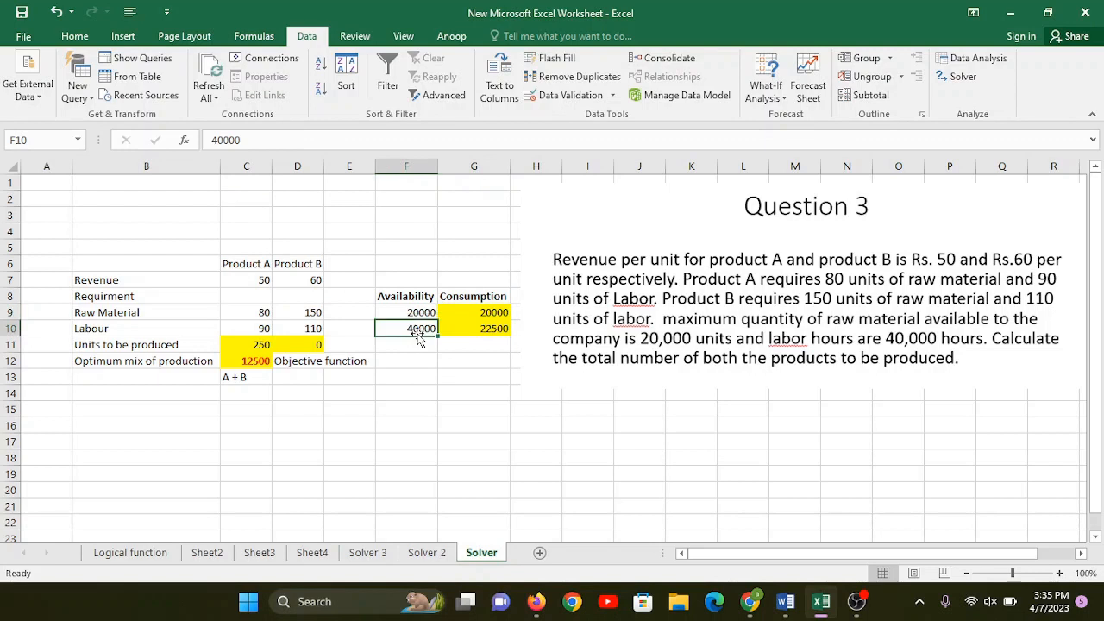
left_click(475, 330)
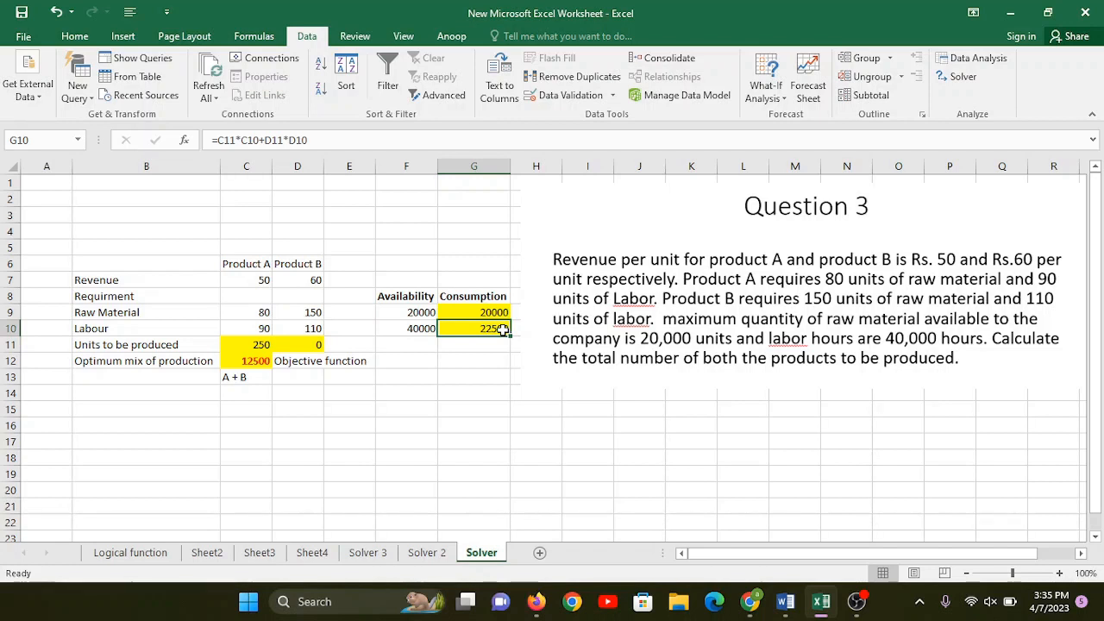
left_click(259, 366)
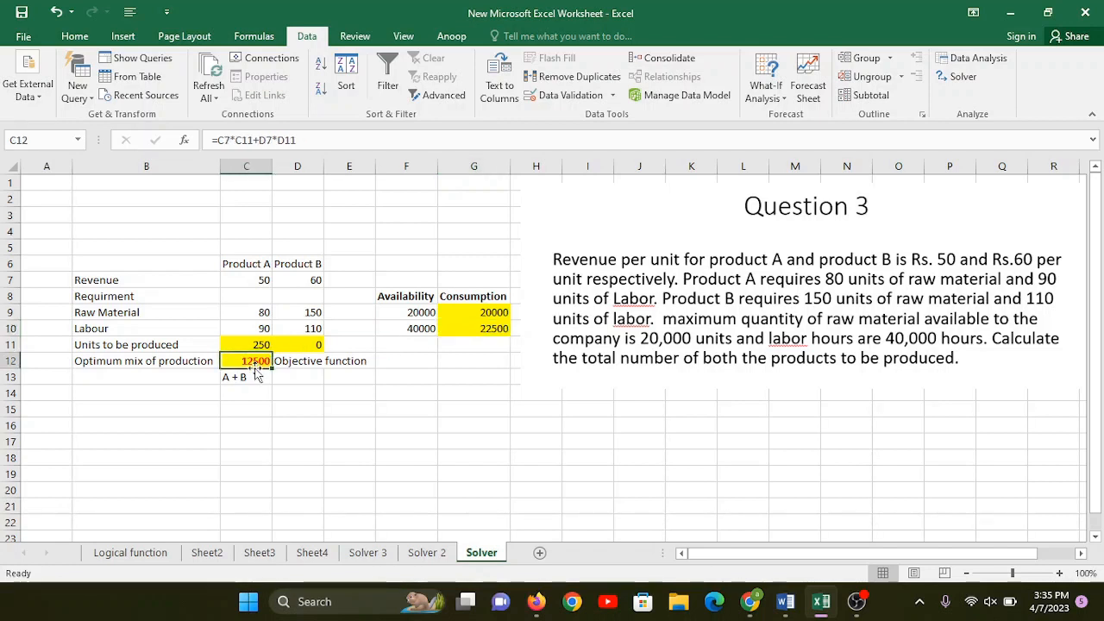